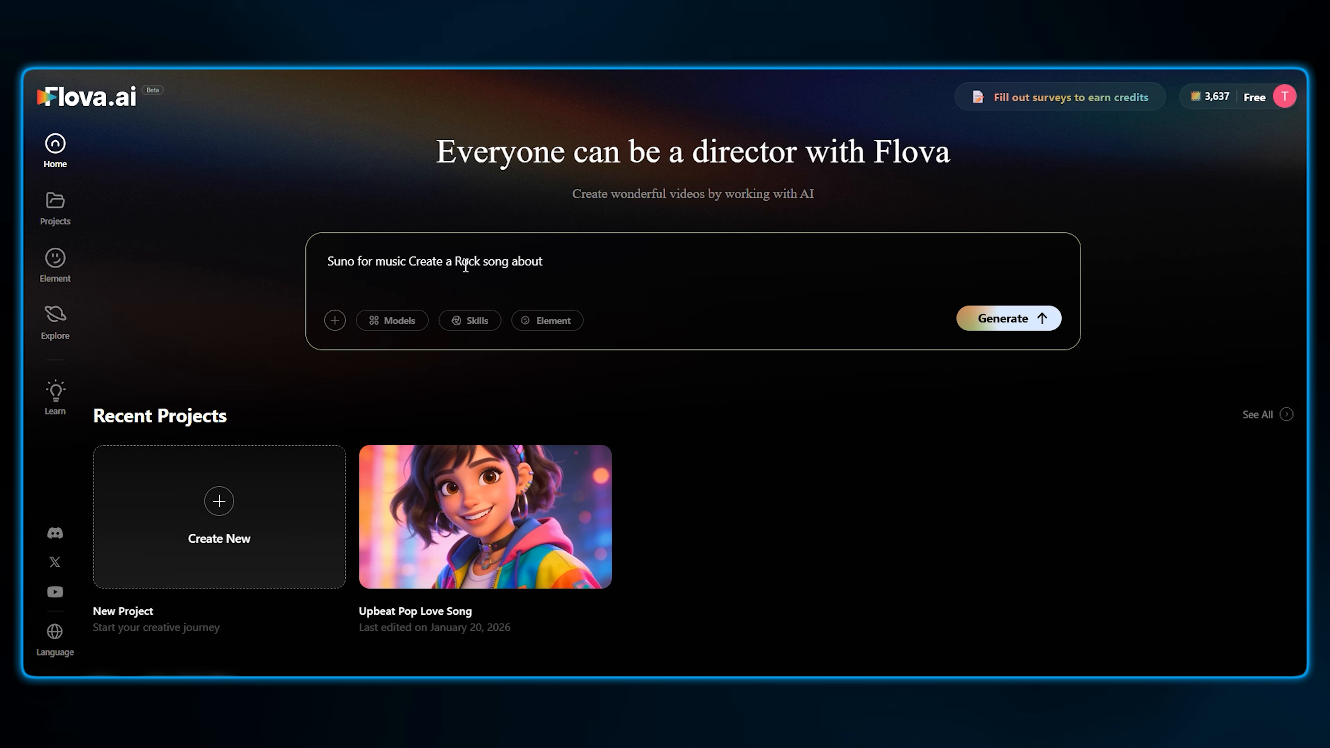
Step: Clear the old prompt text and attach the audio file Sunshine Slowdown (Remastered).mp3 to the new request
{"action": "key", "text": "ctrl+a"}
{"action": "key", "text": "BackSpace"}
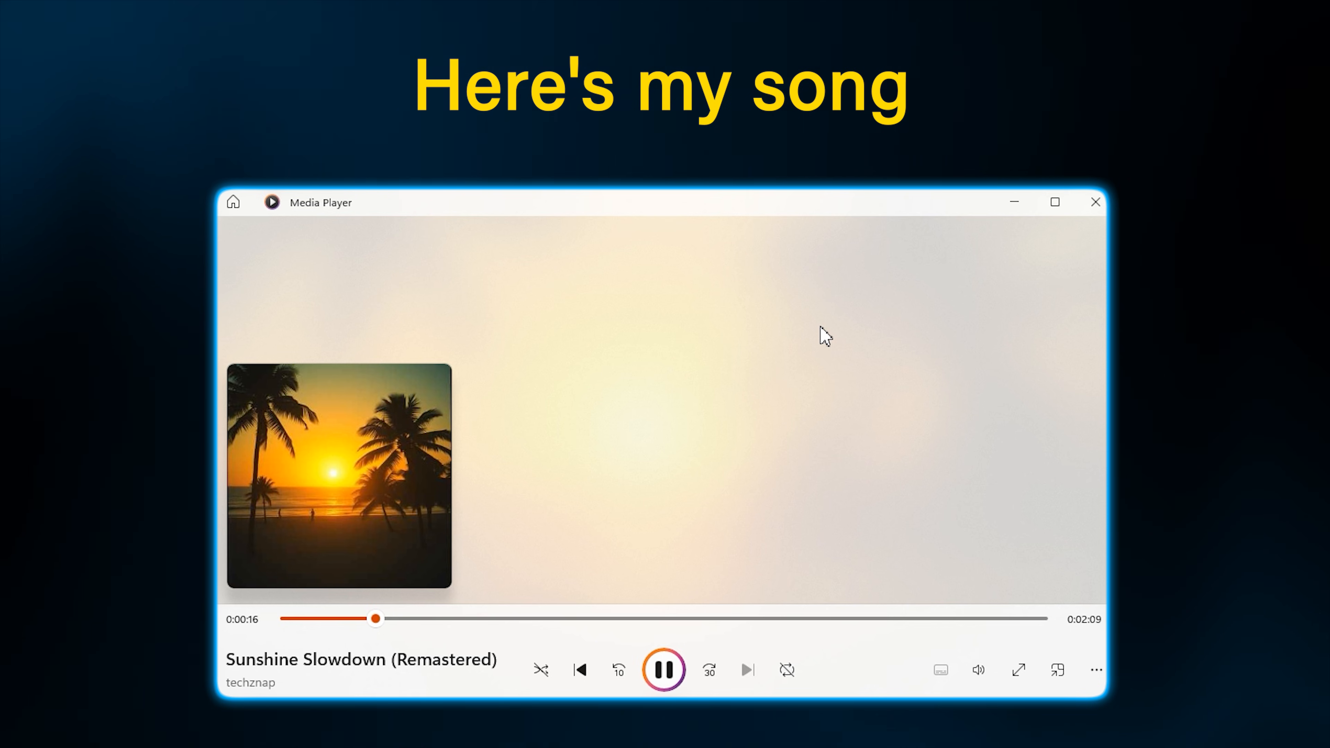
{"action": "left_click", "coordinate": [1096, 206]}
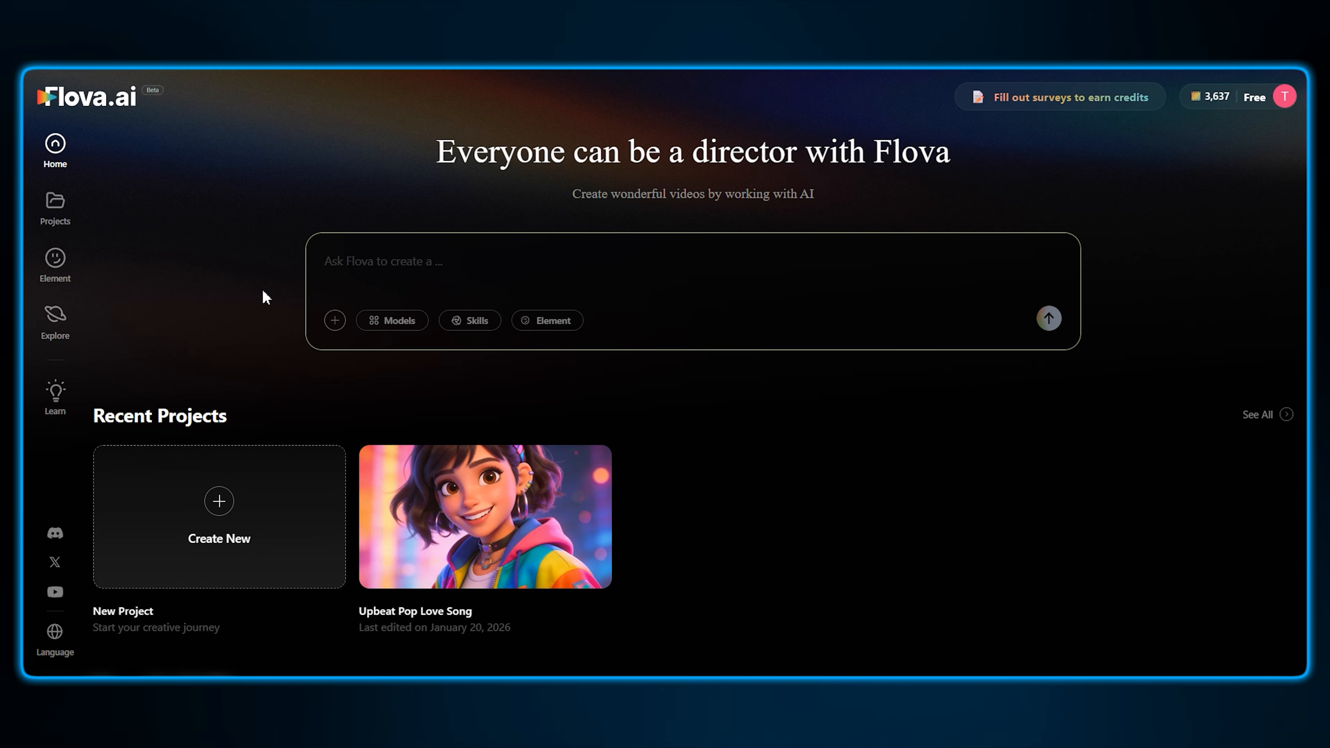
{"action": "left_click", "coordinate": [336, 320]}
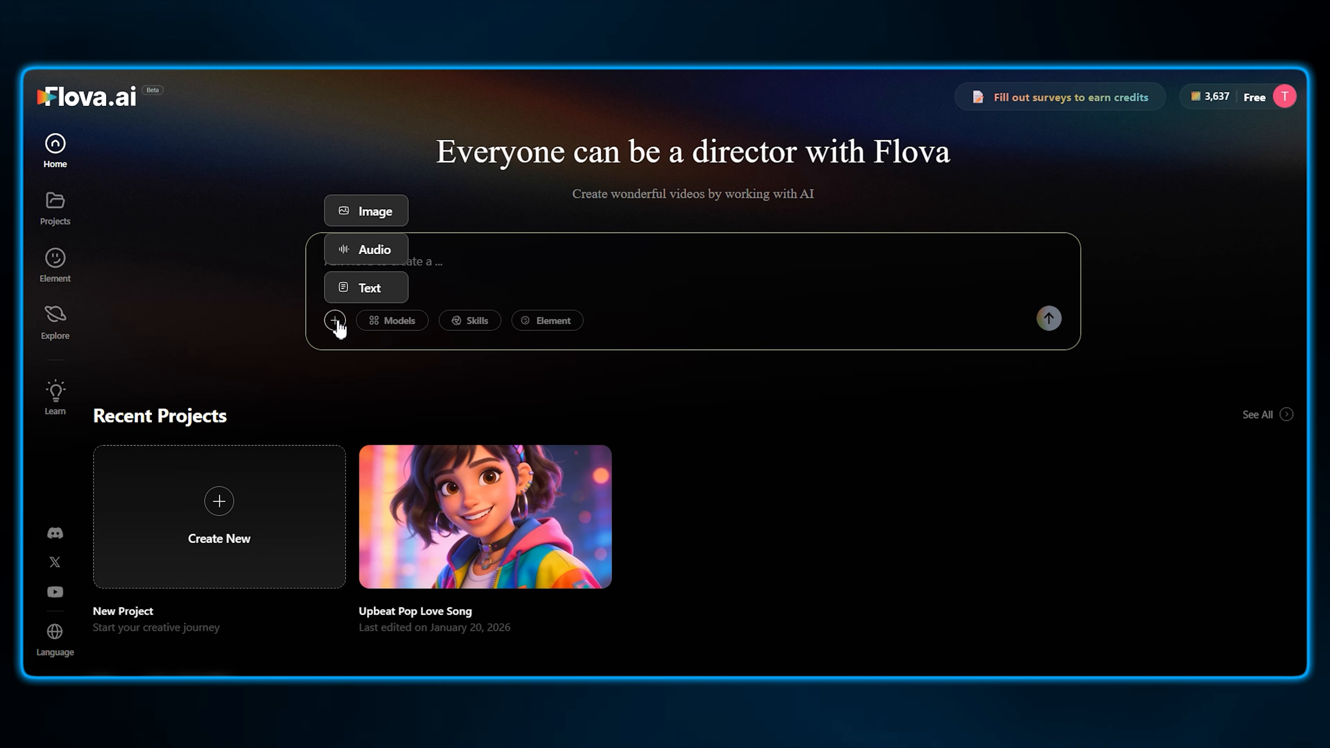
{"action": "left_click", "coordinate": [357, 248]}
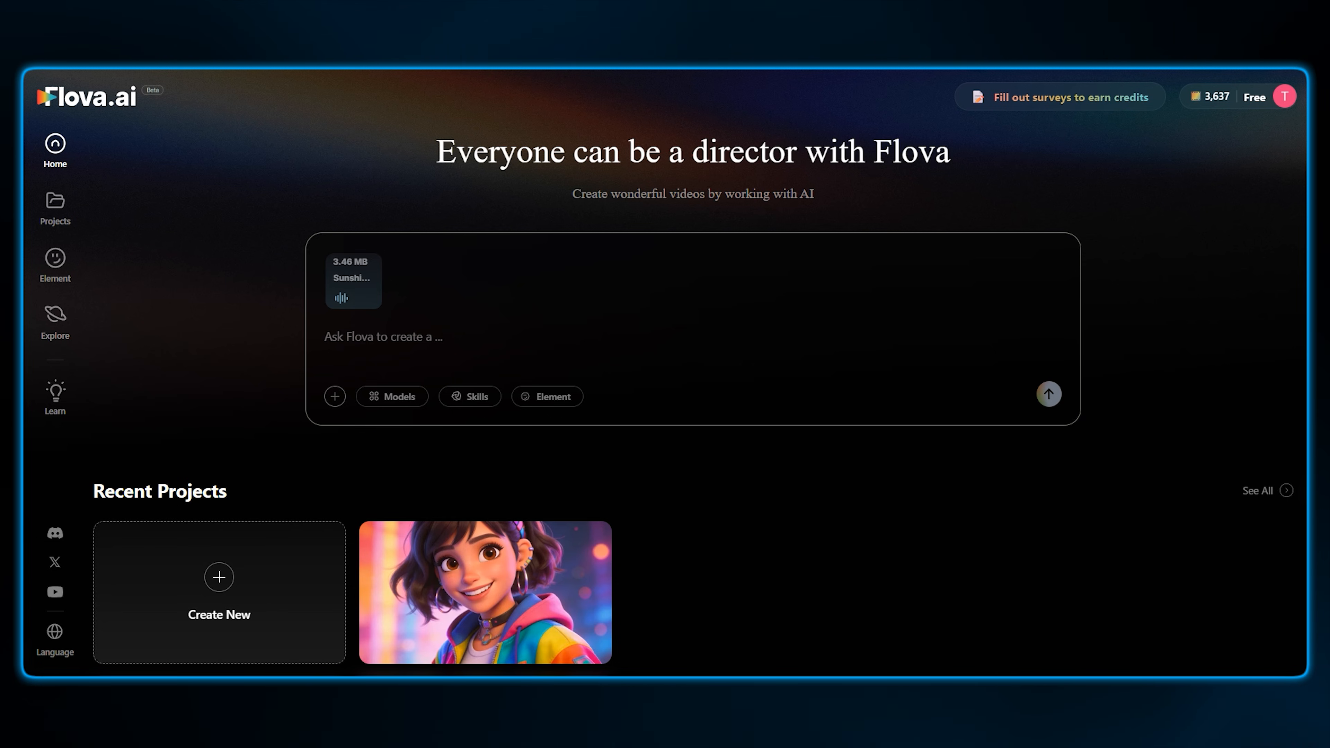
Step: Ask for a vibe analysis and a visual concept matching the relaxing rhythm of the track about finding peace on a tropical island
{"action": "left_click", "coordinate": [432, 344]}
{"action": "type", "text": "Here i"}
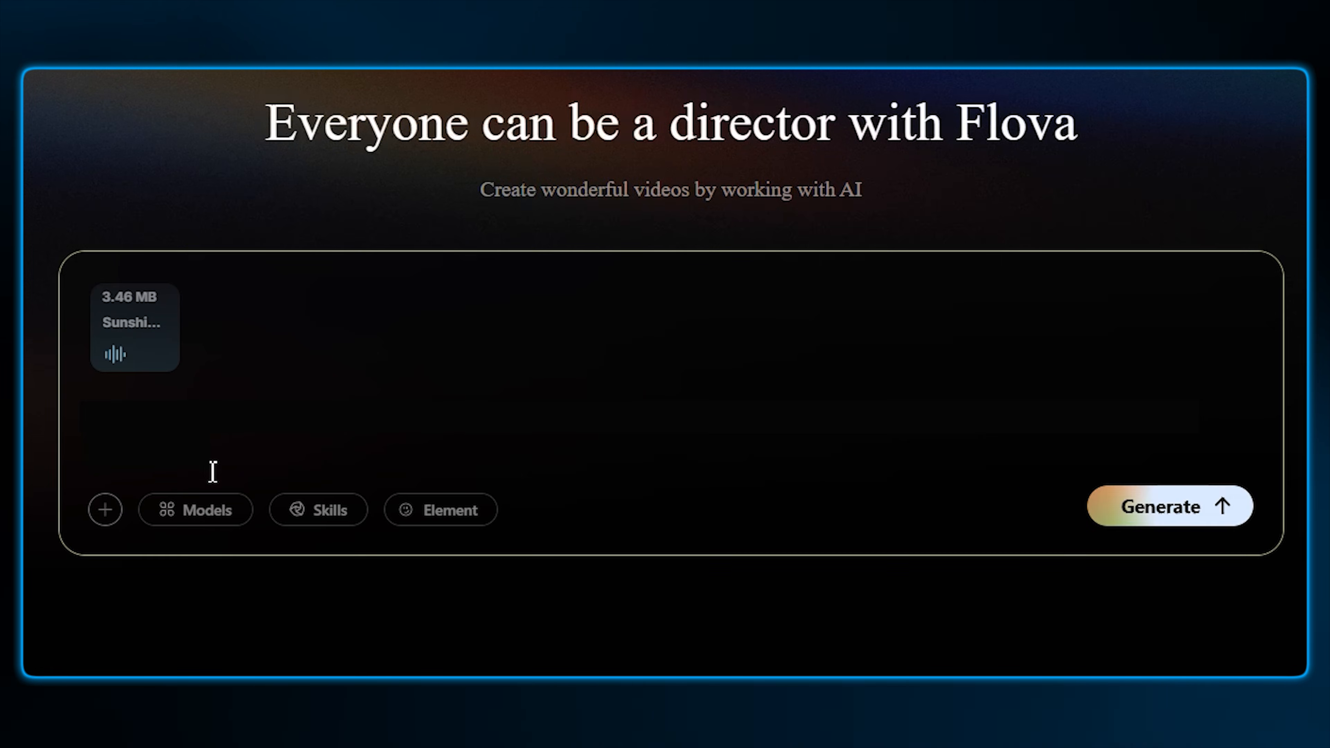
{"action": "type", "text": "s the track. It’s about findin"}
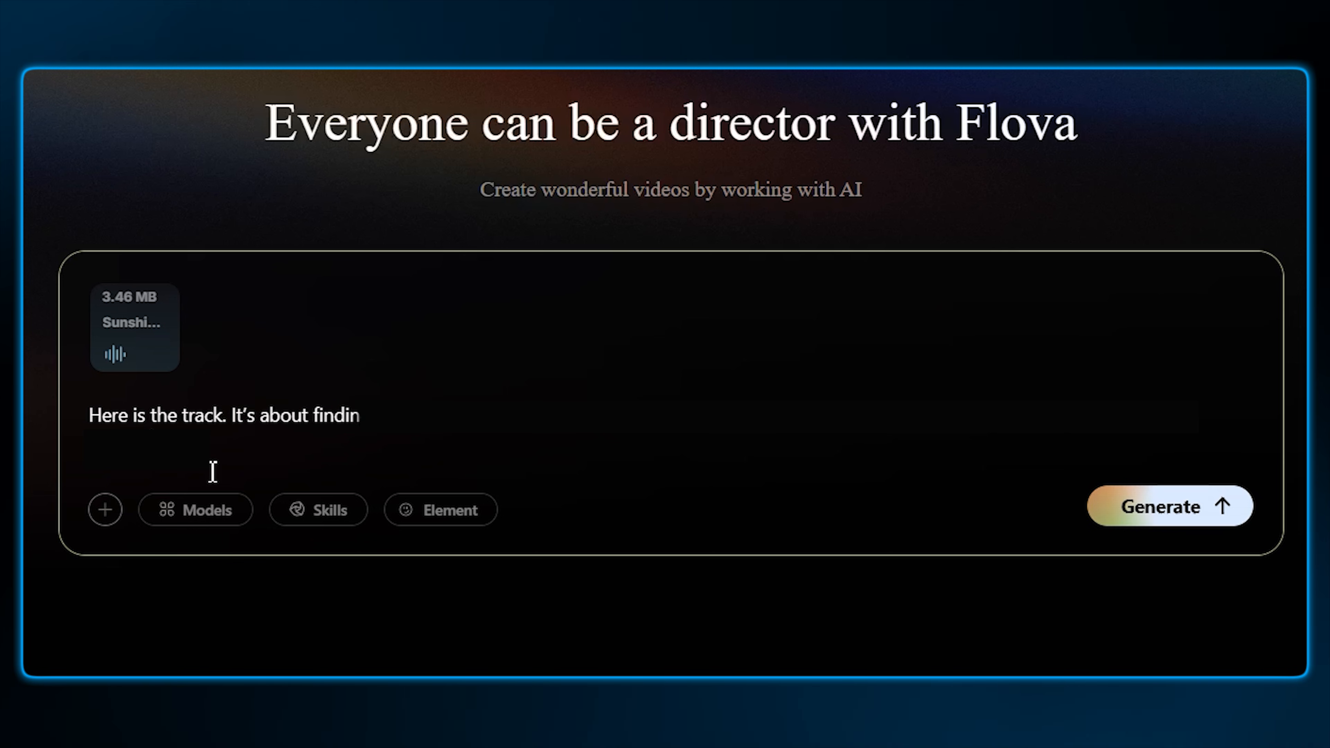
{"action": "type", "text": "g peace on a tropical island. Analyze"}
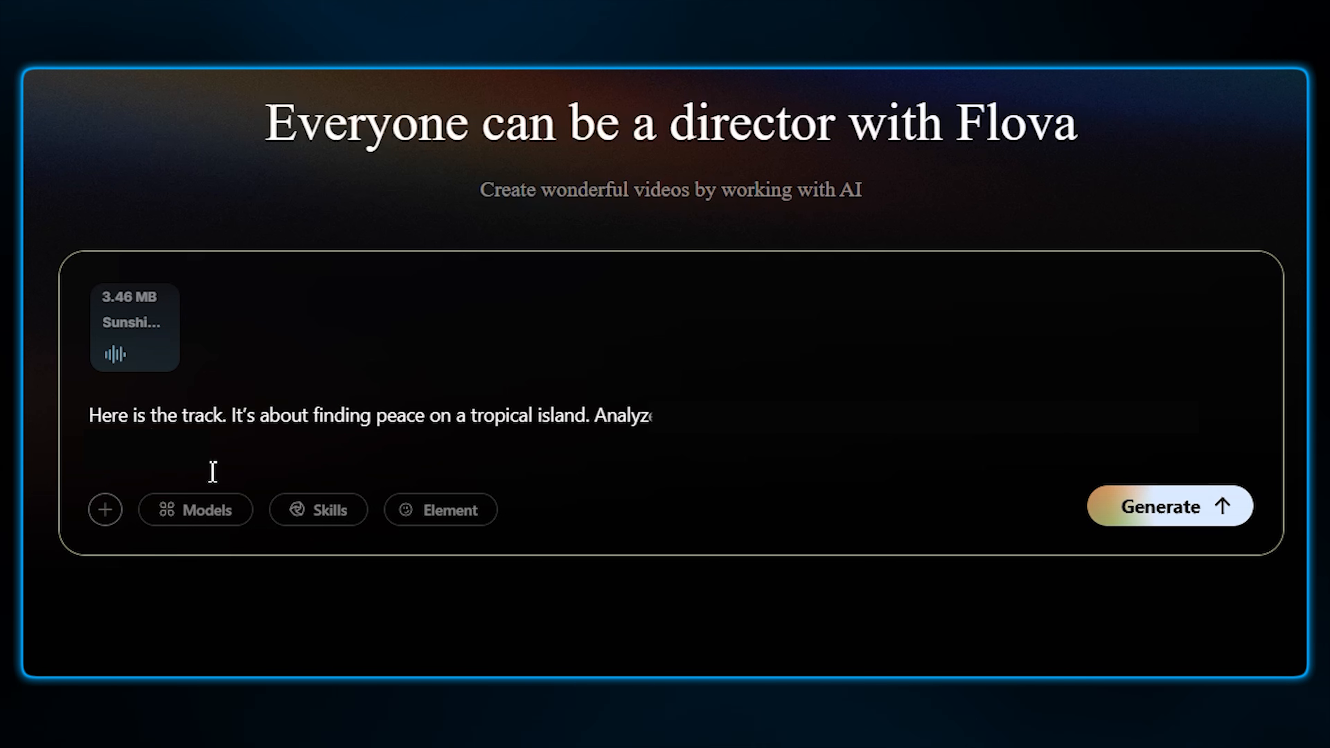
{"action": "type", "text": " the vibe and create a visual concept that matches th"}
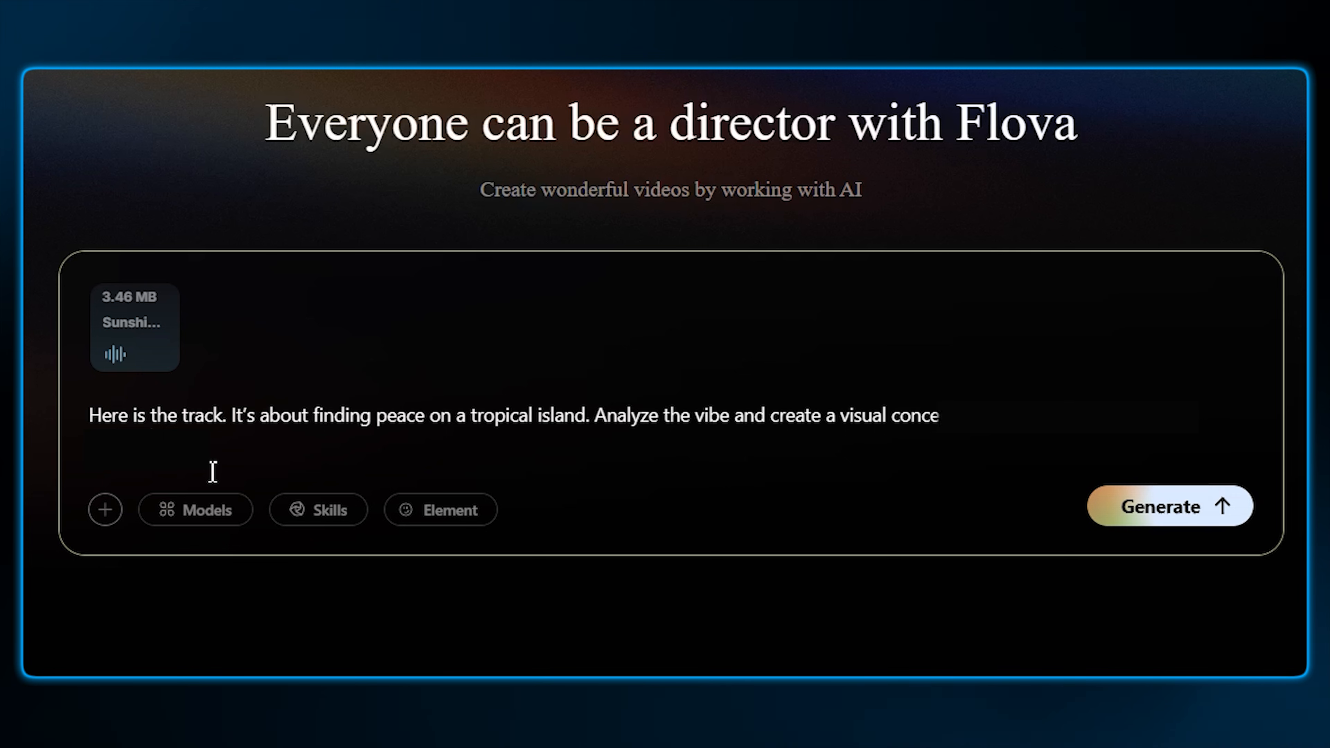
{"action": "type", "text": "e relaxing rhythm."}
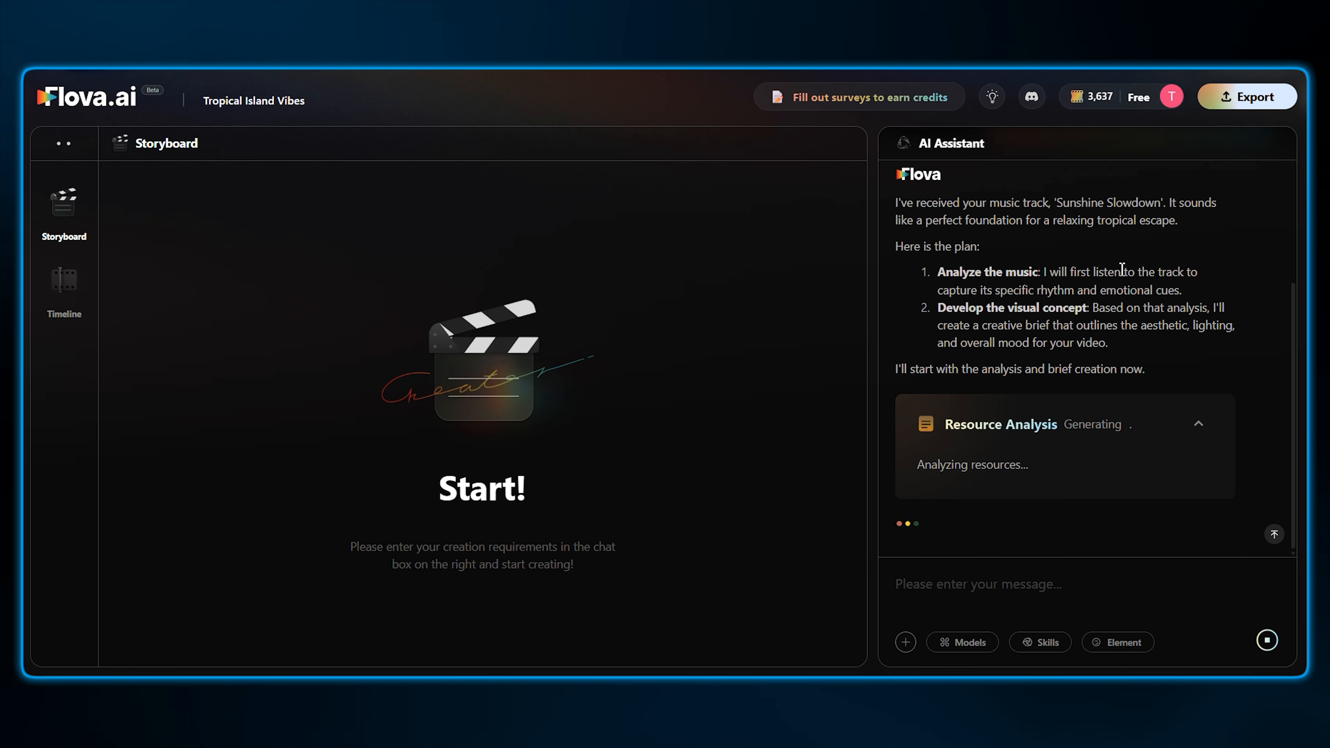
Step: Send the assistant its suggested next step "Design the Storyboard" from the end of the creative brief reply
{"action": "scroll", "coordinate": [1107, 277], "scroll_direction": "up", "scroll_amount": 1}
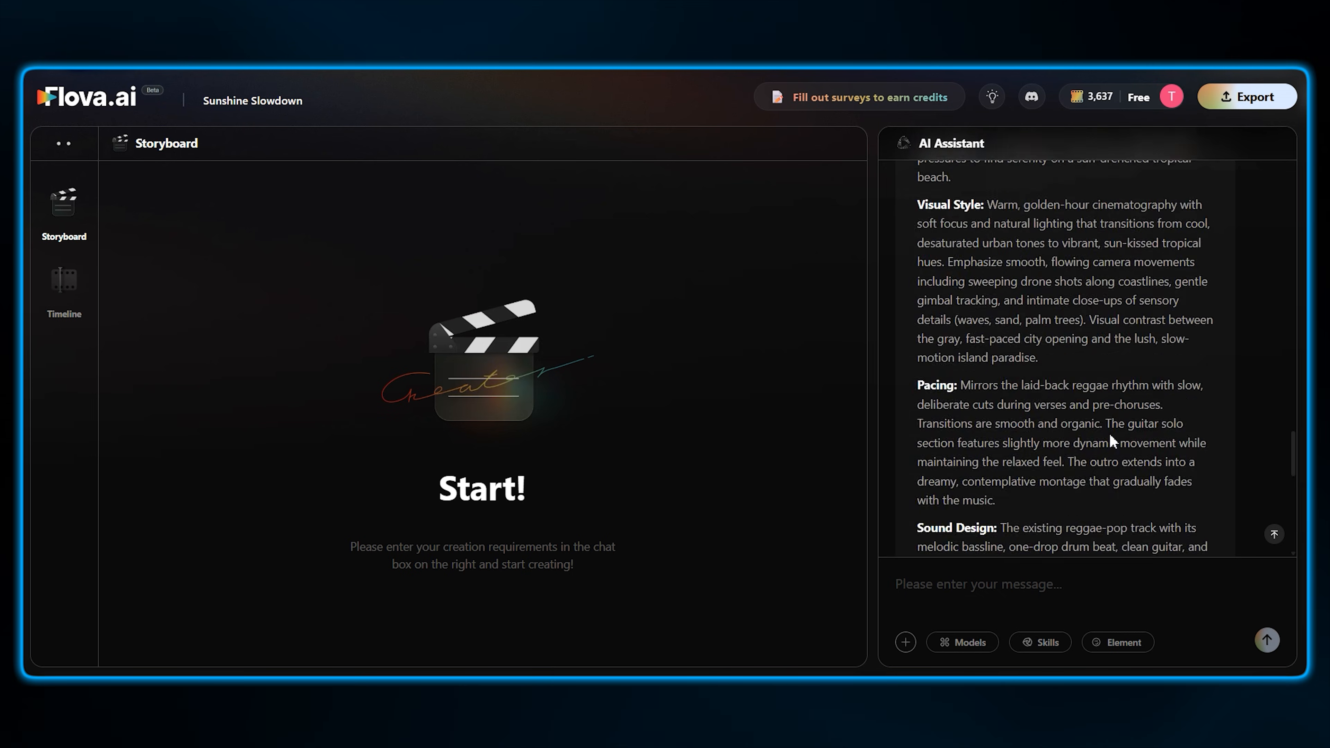
{"action": "scroll", "coordinate": [1047, 440], "scroll_direction": "up", "scroll_amount": 10}
{"action": "scroll", "coordinate": [1081, 408], "scroll_direction": "up", "scroll_amount": 10}
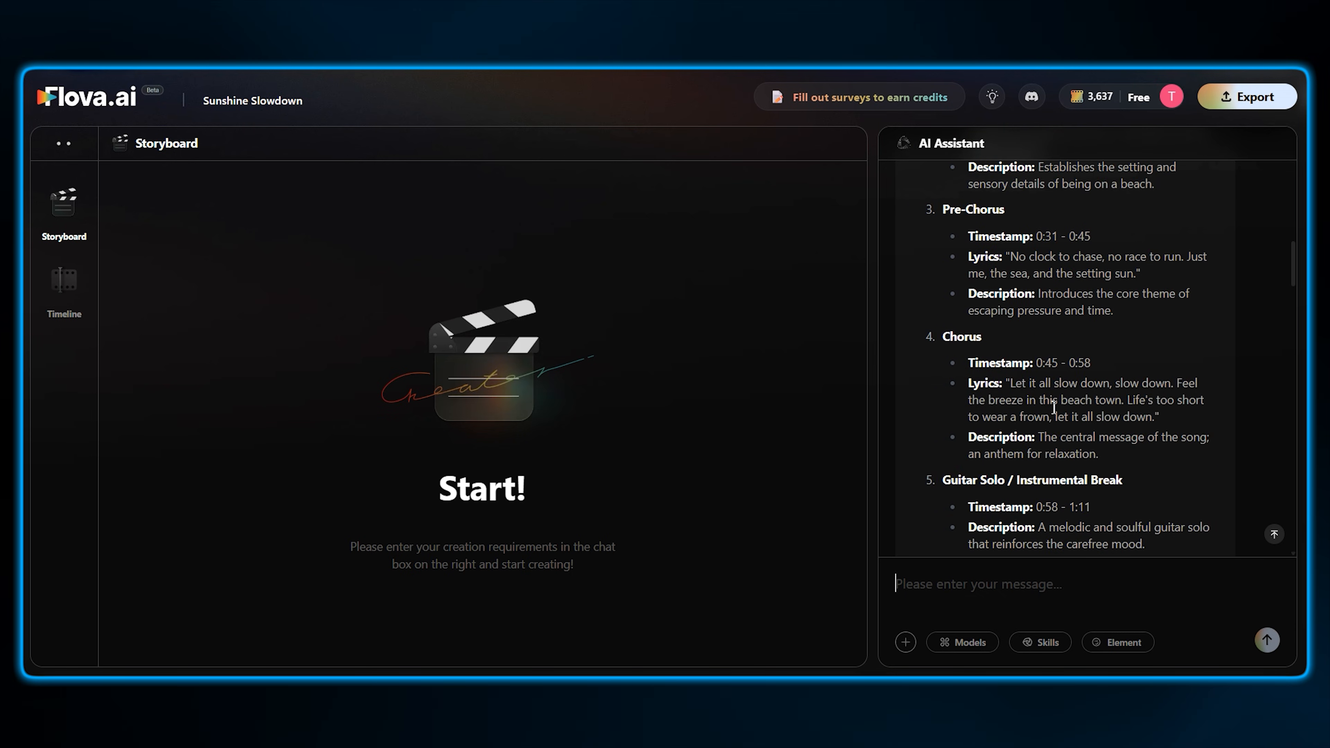
{"action": "scroll", "coordinate": [1068, 419], "scroll_direction": "down", "scroll_amount": 5}
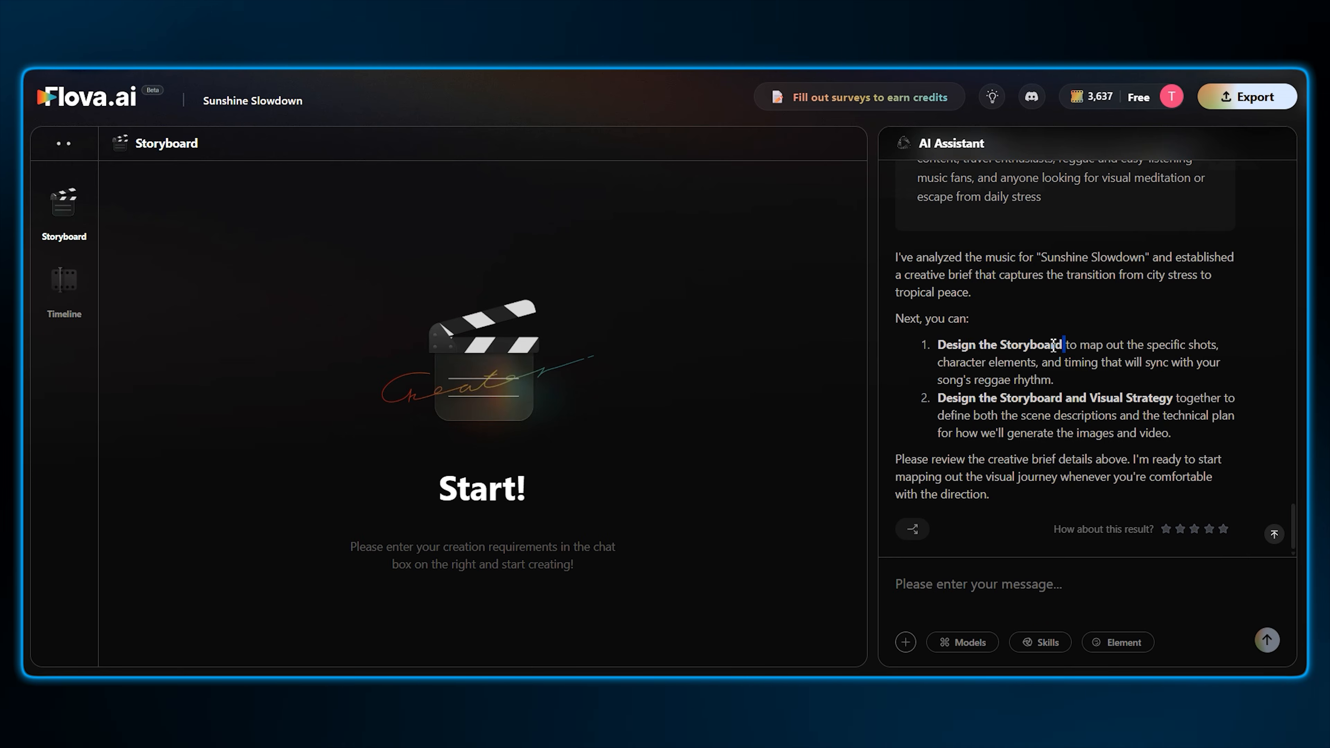
{"action": "left_click_drag", "start_coordinate": [1053, 346], "coordinate": [945, 350]}
{"action": "key", "text": "ctrl+c"}
{"action": "left_click", "coordinate": [1020, 586]}
{"action": "key", "text": "ctrl+v"}
{"action": "left_click", "coordinate": [1266, 640]}
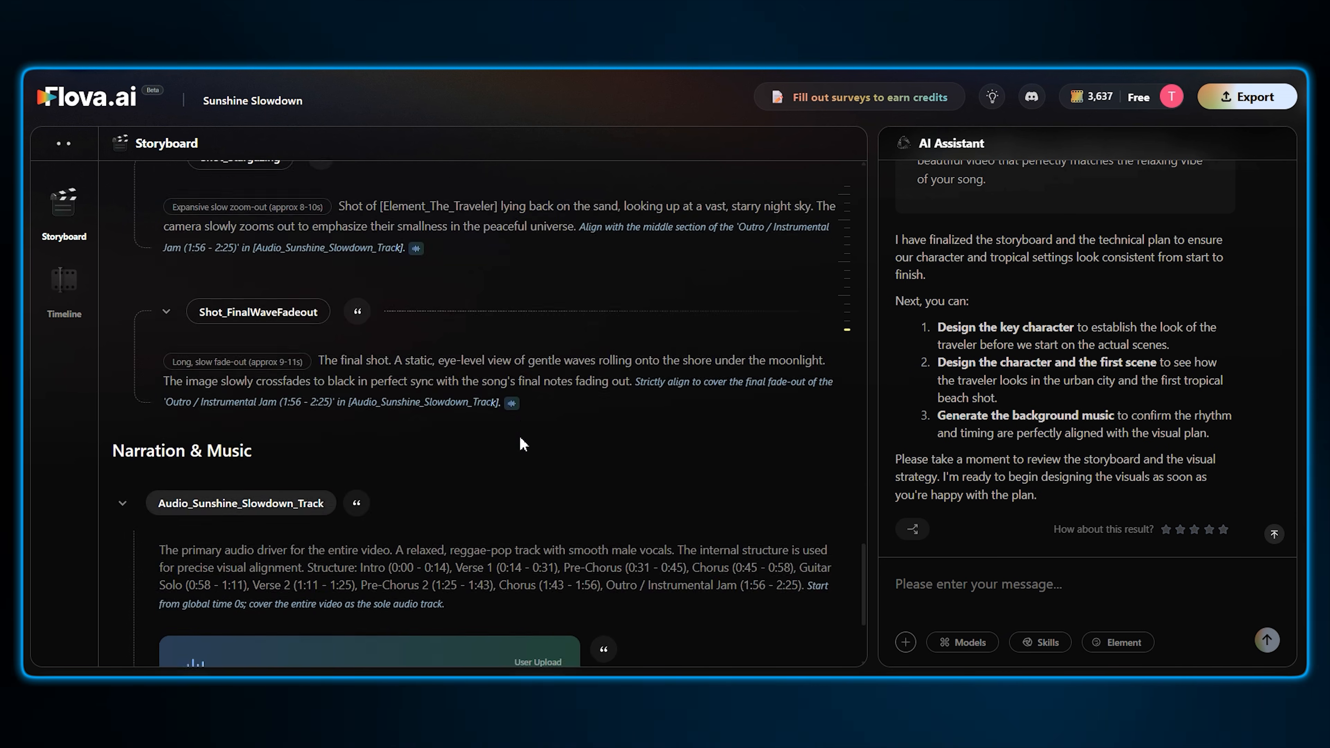
Step: Review the generated storyboard, from the narration and music section back to the key elements and first segment
{"action": "scroll", "coordinate": [521, 442], "scroll_direction": "down", "scroll_amount": 3}
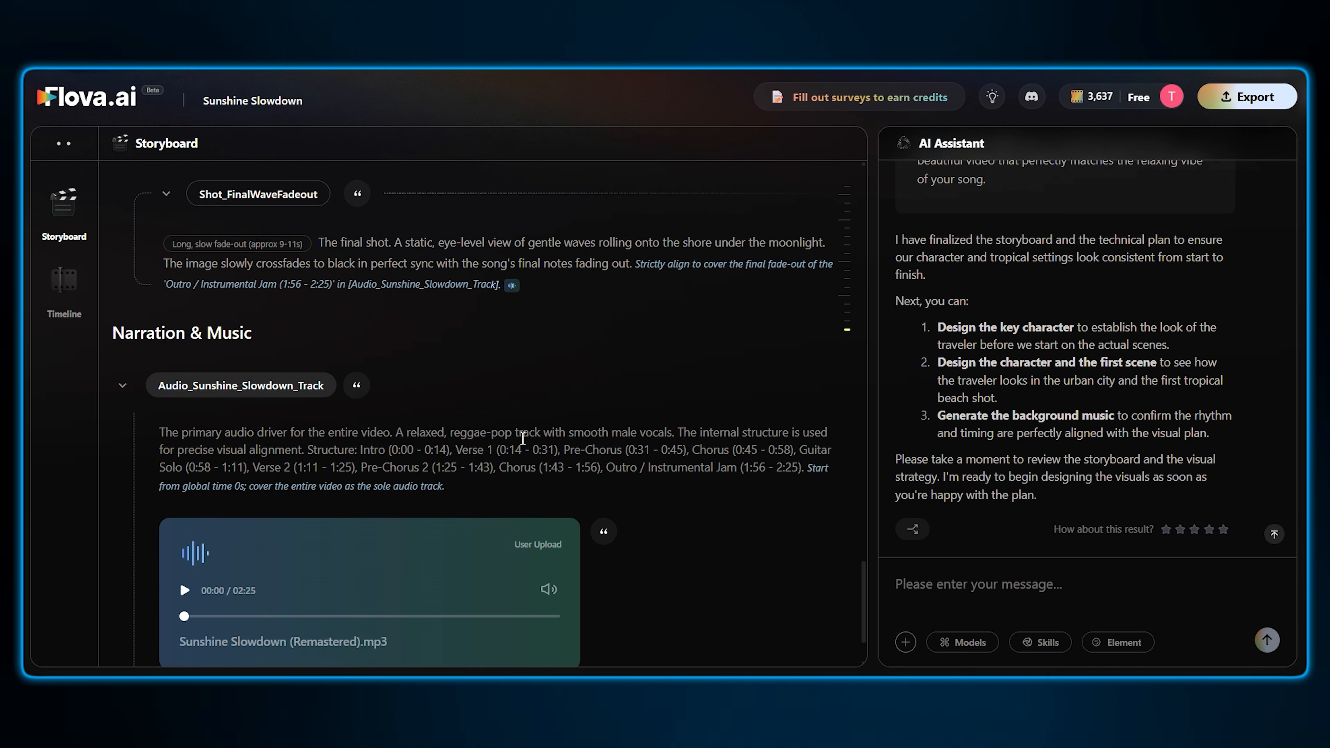
{"action": "scroll", "coordinate": [583, 450], "scroll_direction": "up", "scroll_amount": 8}
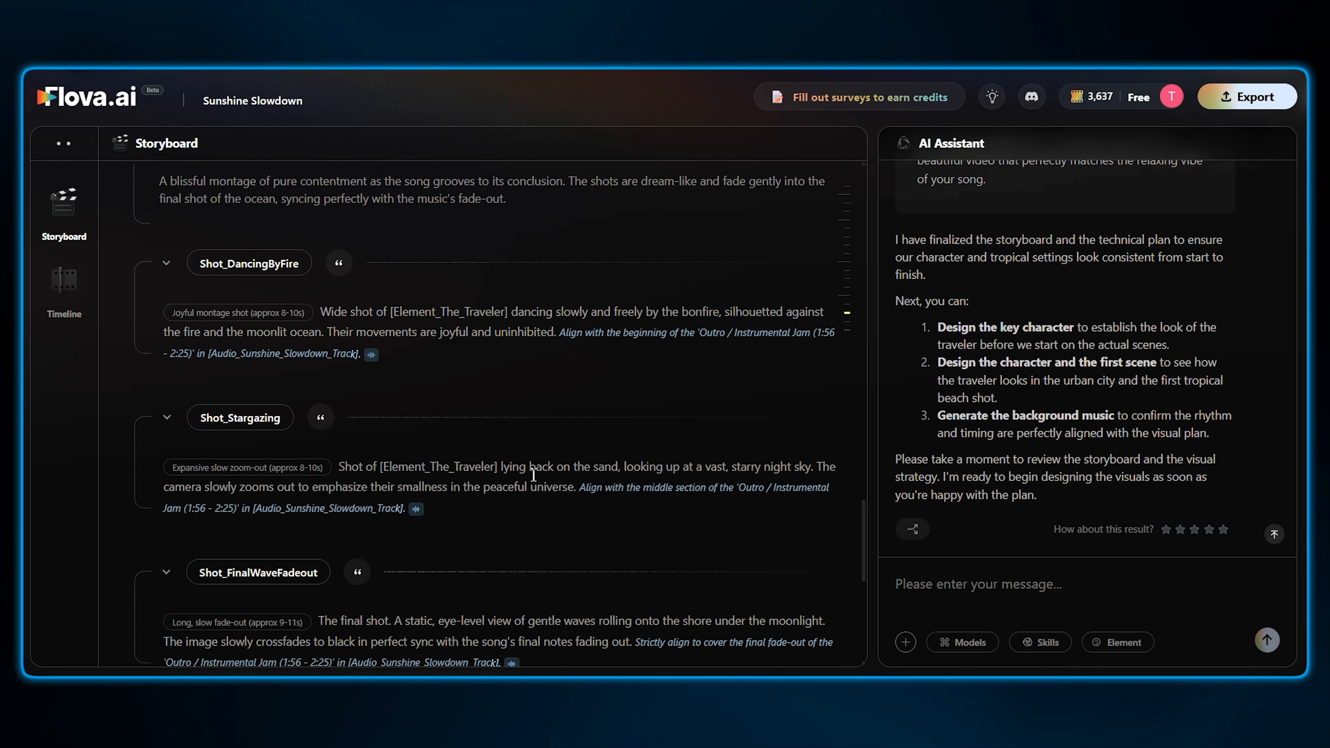
{"action": "scroll", "coordinate": [533, 474], "scroll_direction": "up", "scroll_amount": 15}
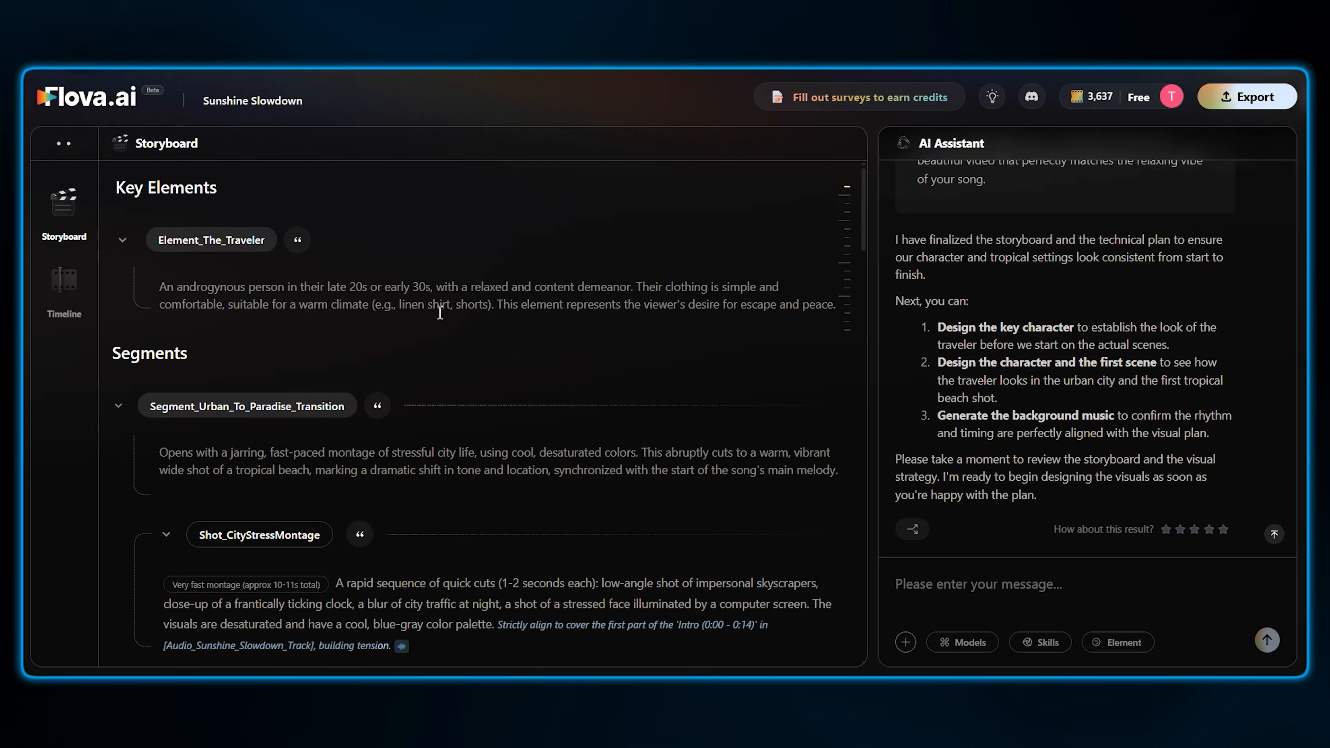
{"action": "left_click", "coordinate": [378, 413]}
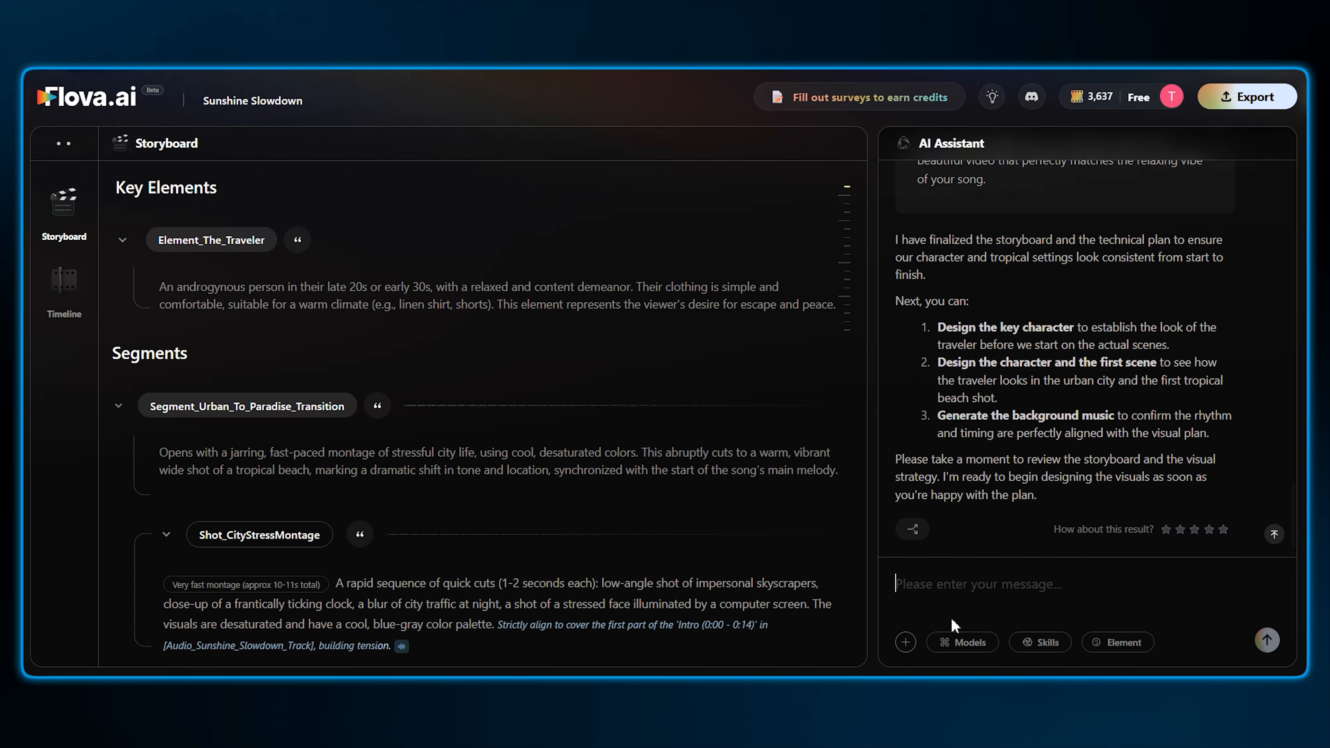
Step: Request the key character with Nano Banana Pro(Gemini 3 Pro): relaxed Reggae musician, cool sunglasses, colorful open shirt, dreadlocks, acoustic guitar, full body character sheet
{"action": "left_click", "coordinate": [962, 642]}
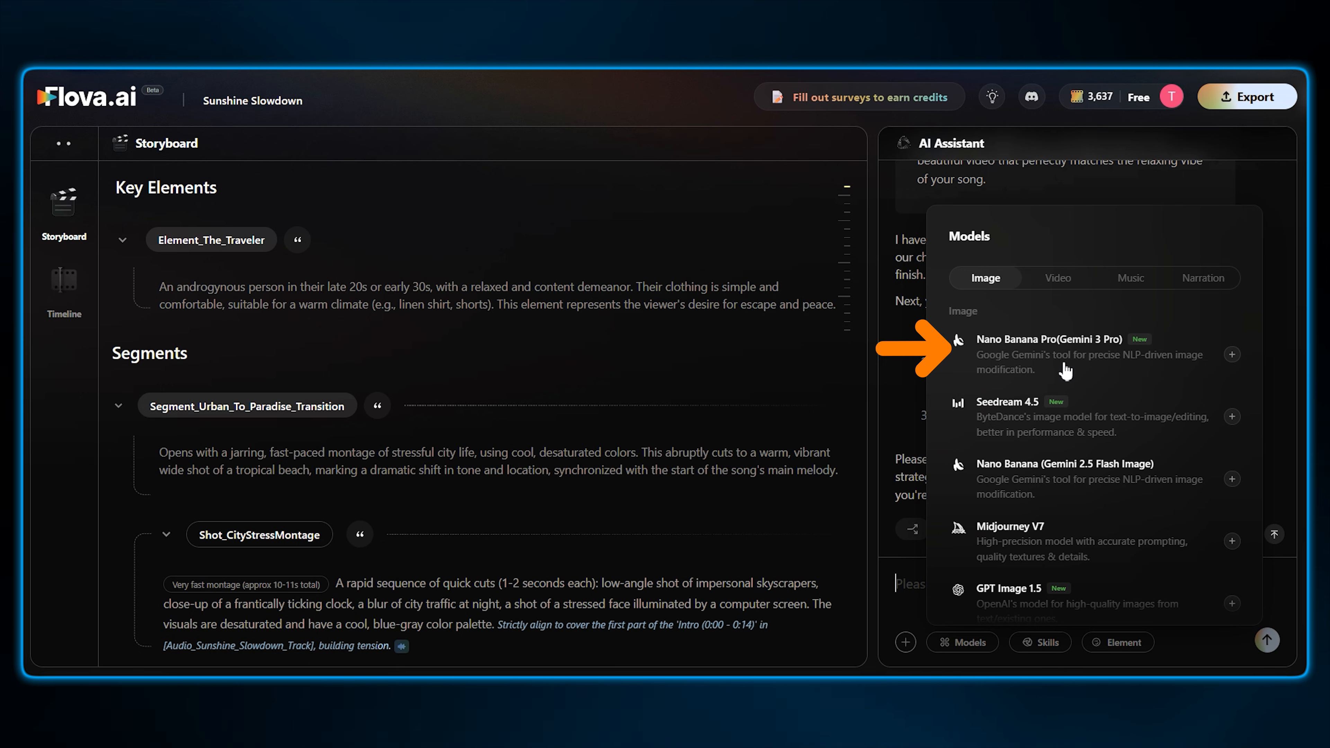
{"action": "left_click", "coordinate": [1066, 375]}
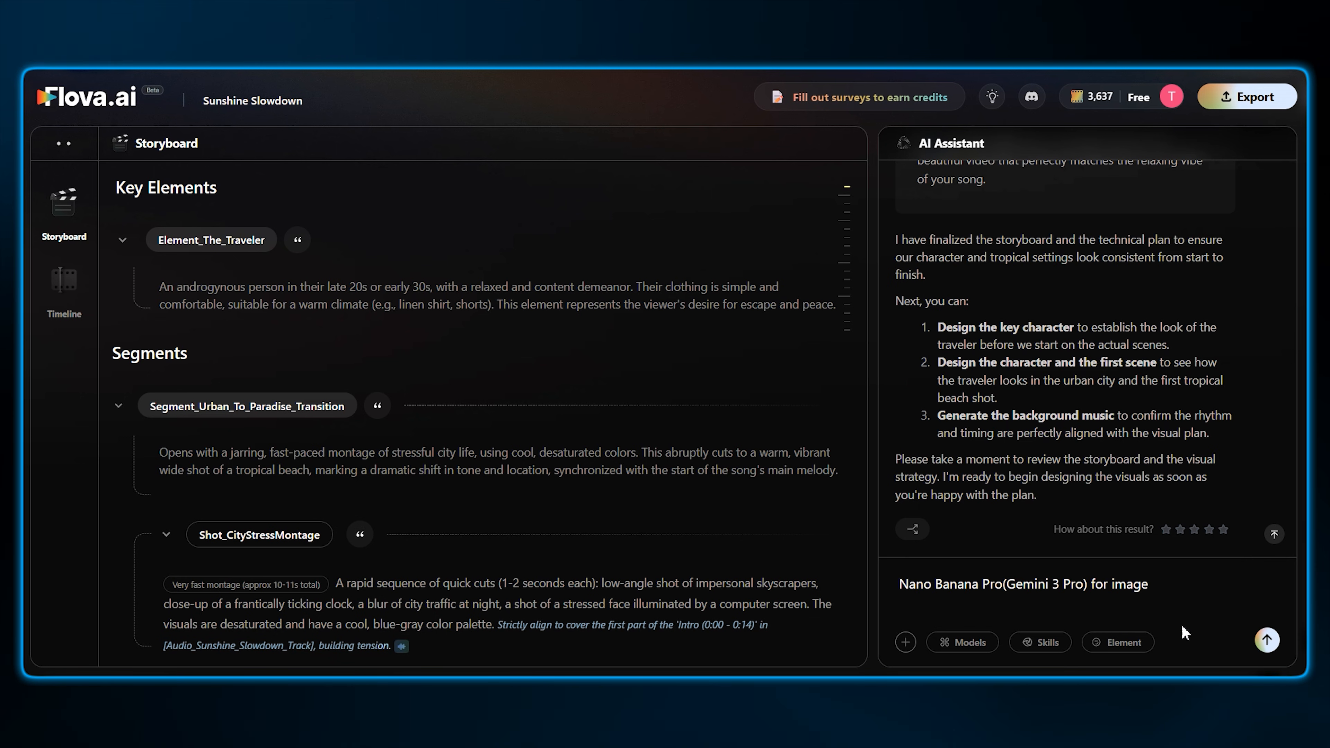
{"action": "type", "text": "Design the key character :- A relaxed Re"}
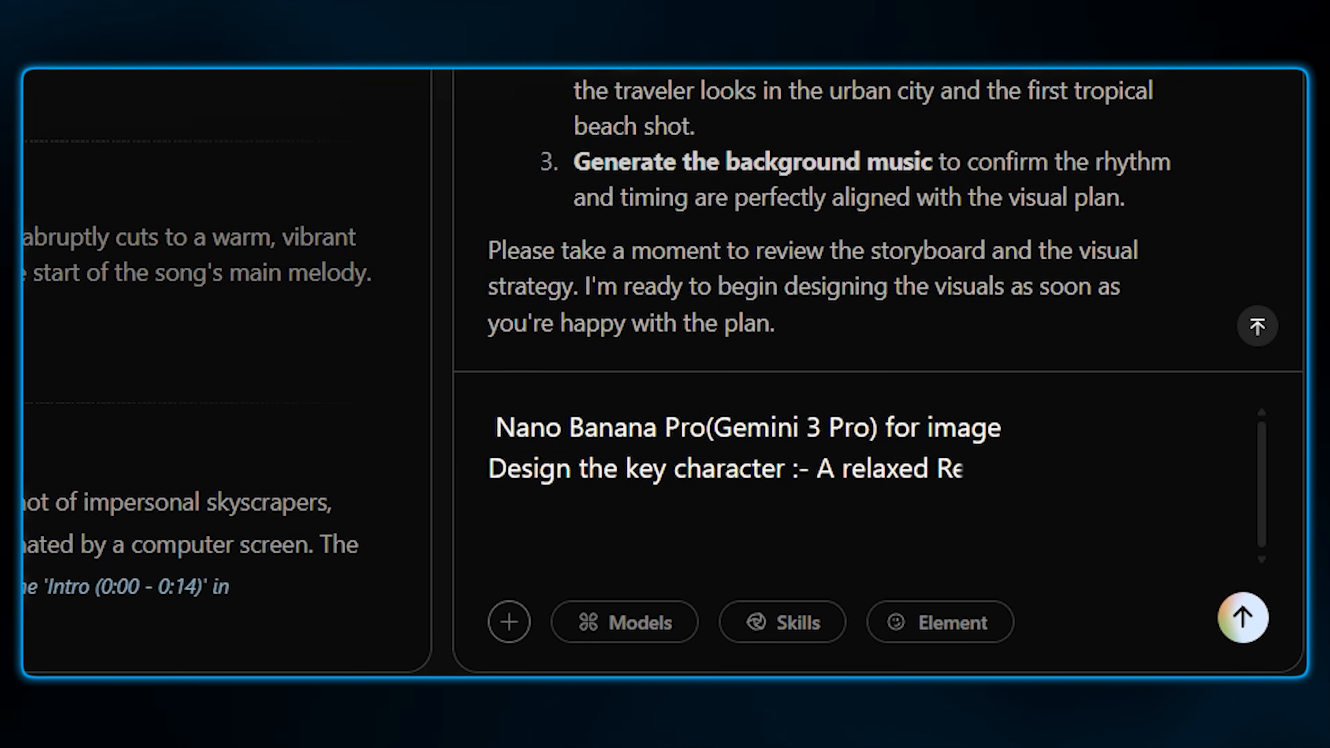
{"action": "type", "text": "ggae musician, cool sungl"}
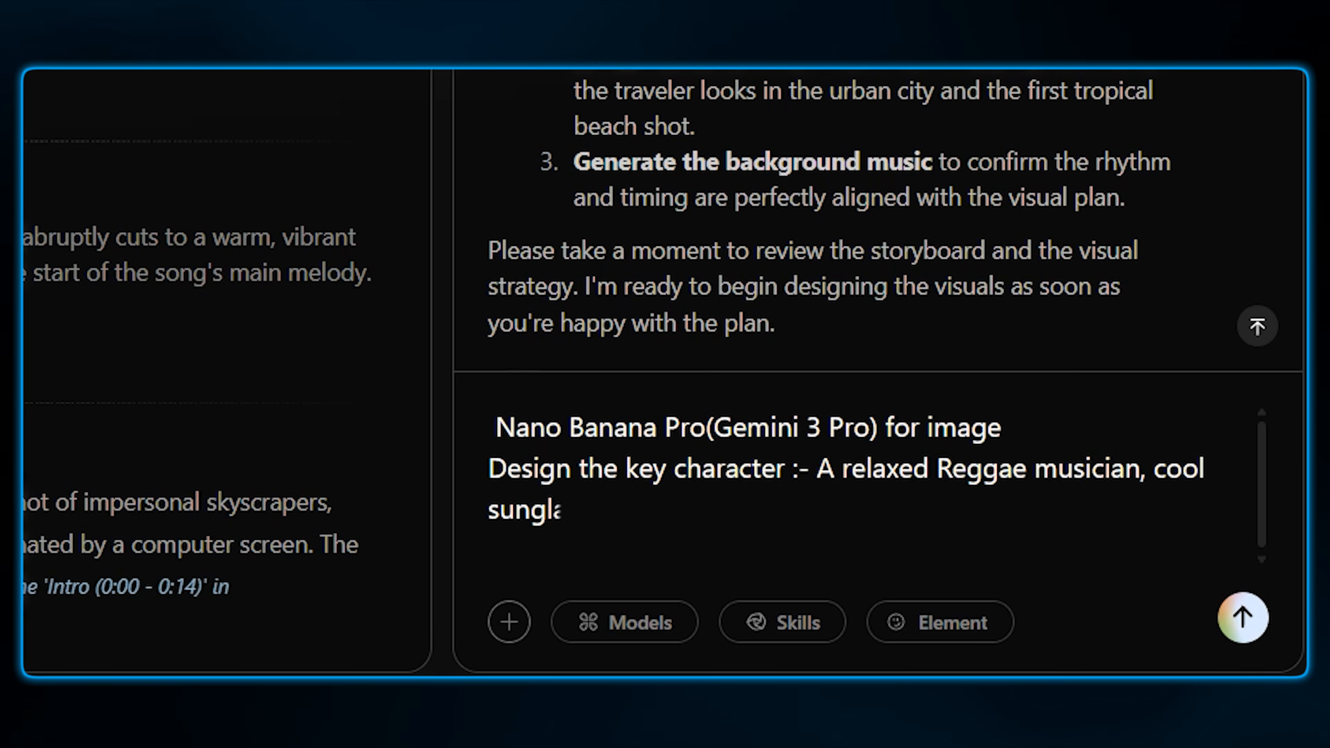
{"action": "type", "text": "asses, colorful open shirt, "}
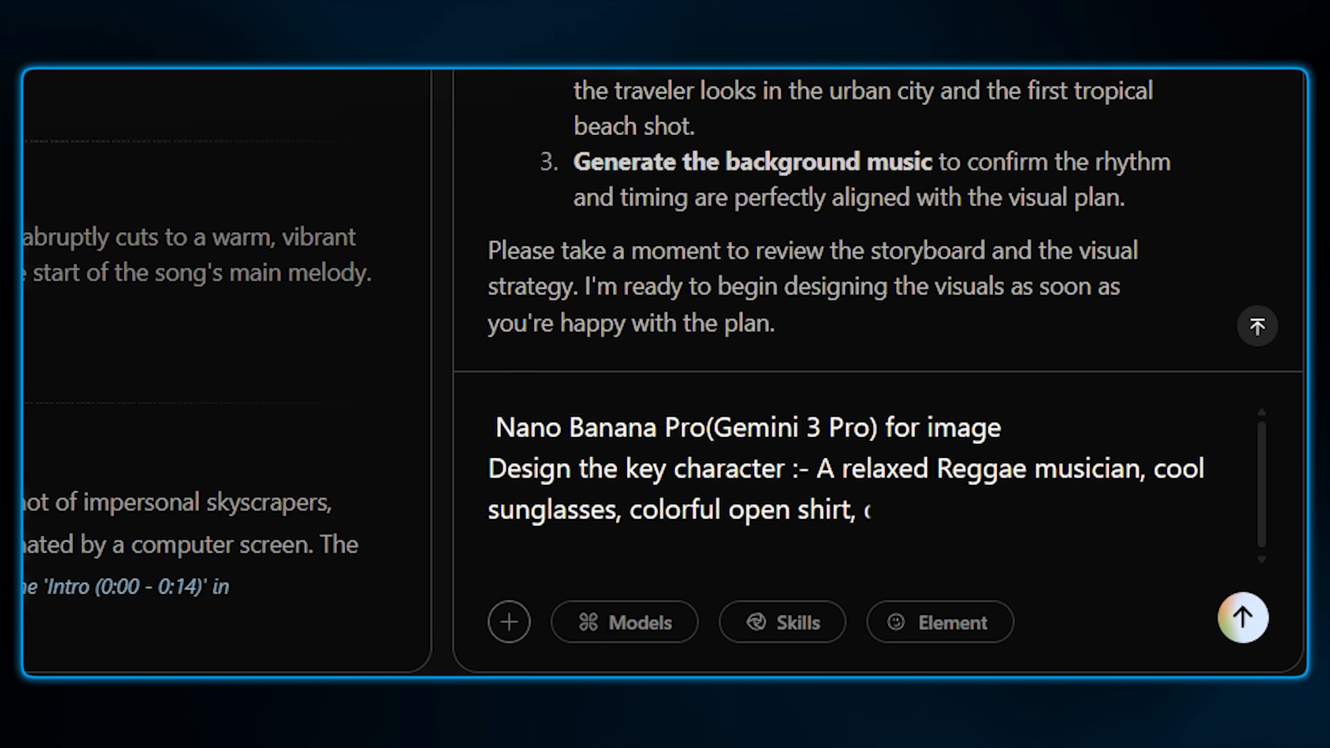
{"action": "type", "text": "dreadlocks, holding an acc"}
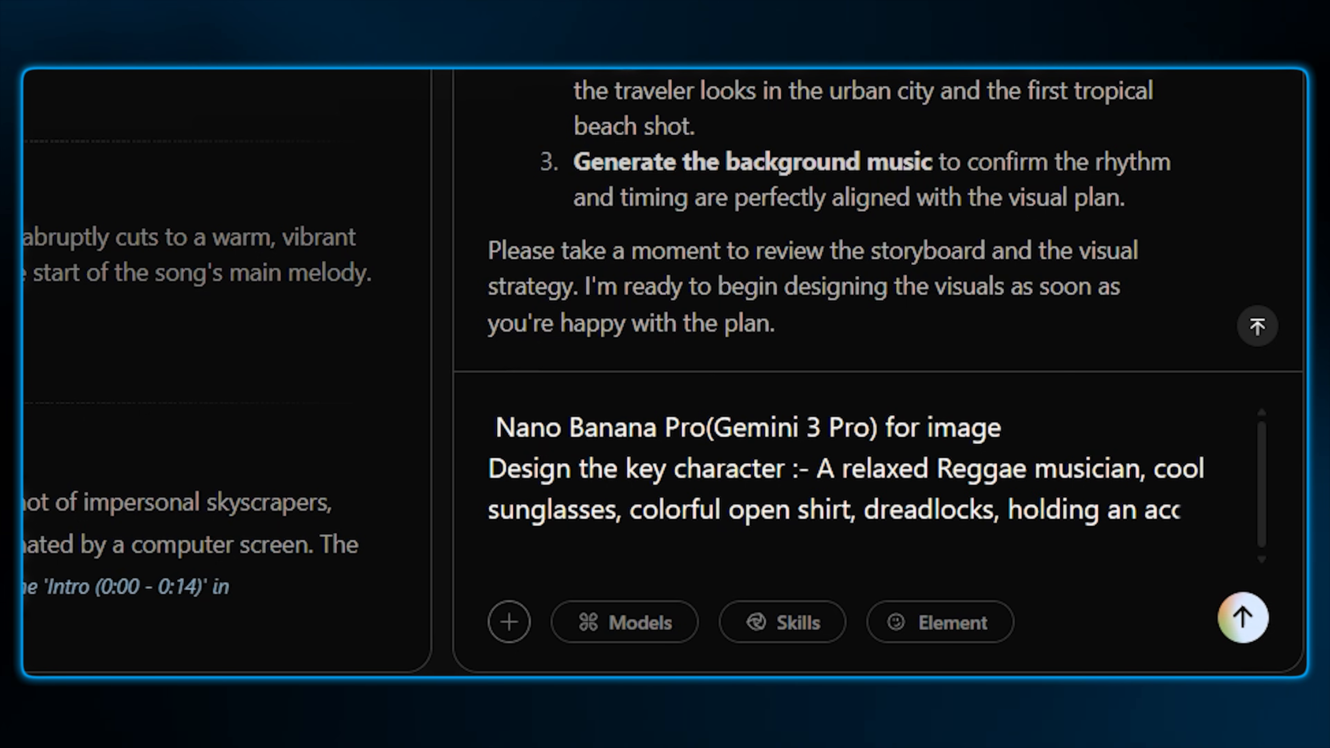
{"action": "key", "text": "BackSpace"}
{"action": "type", "text": "oustic guitar, full body charac"}
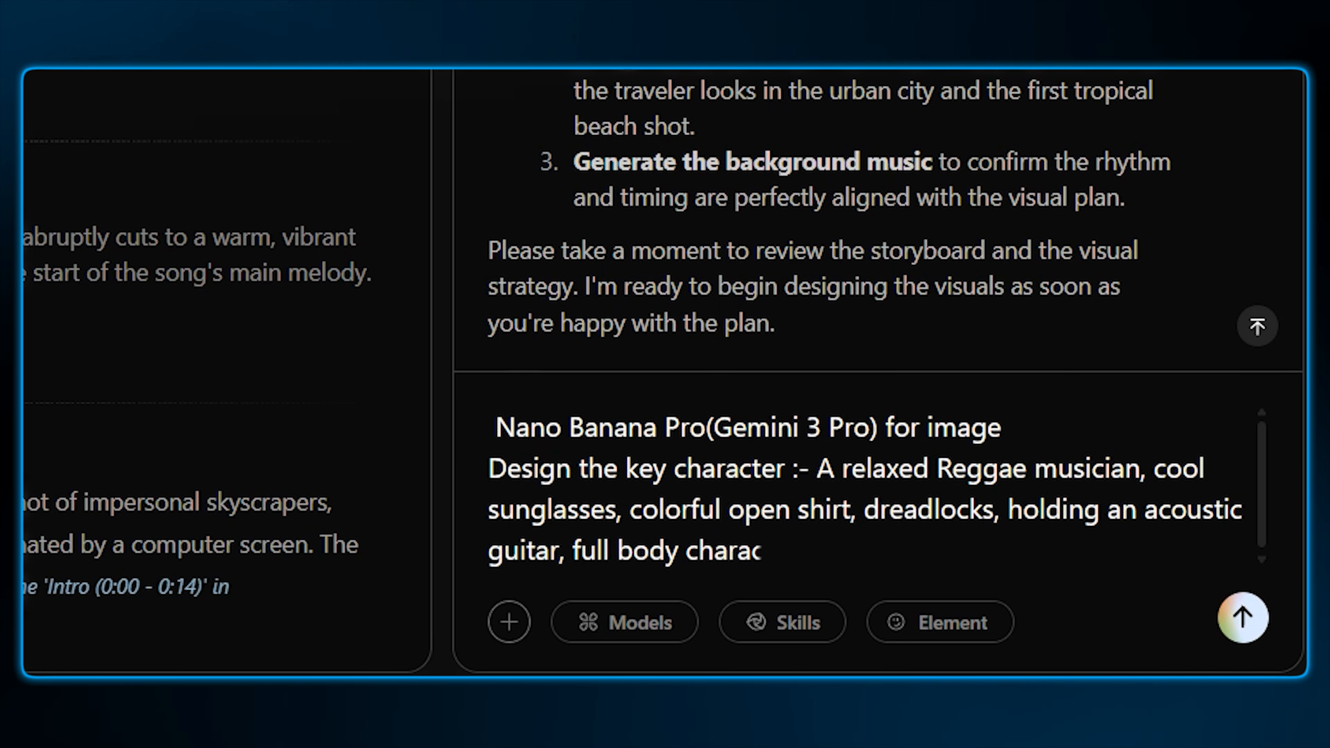
{"action": "type", "text": "ter sheet."}
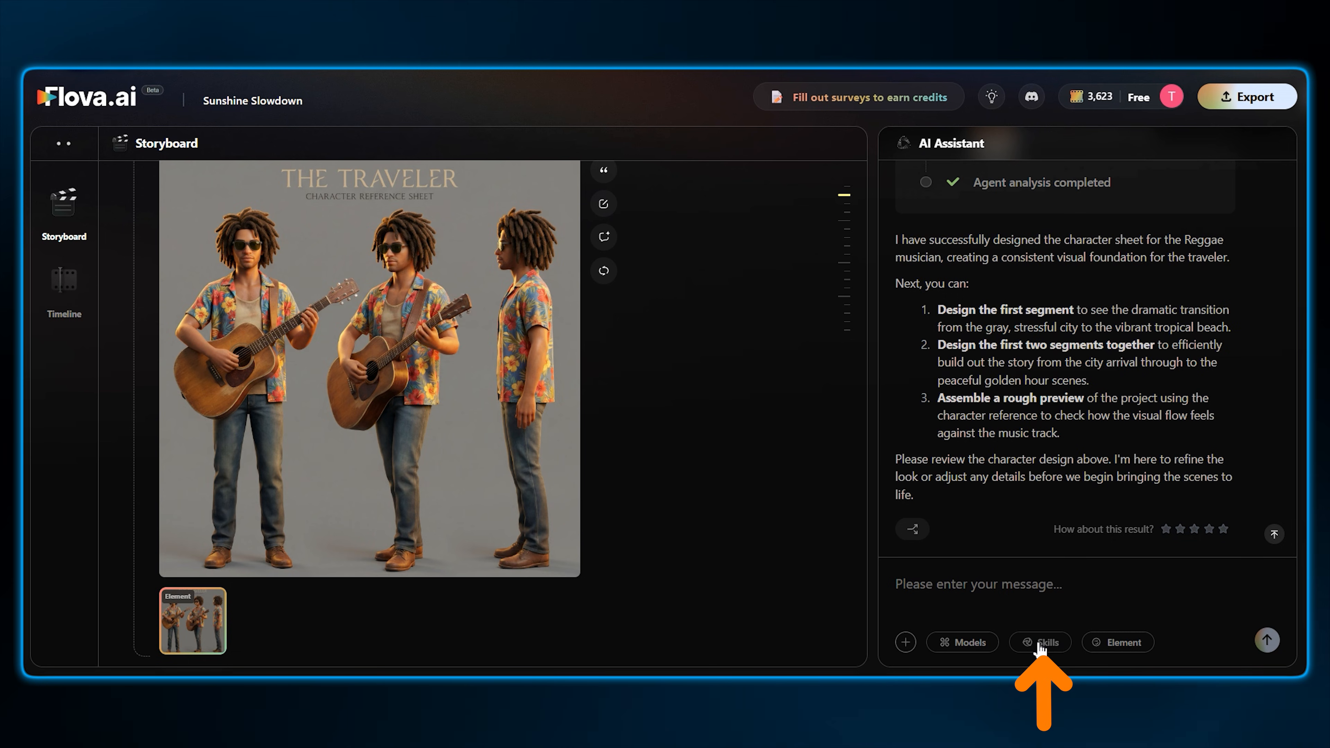
Step: Add the Sora2 Rich Multi-Shot Playthrough skill to the next assistant message
{"action": "left_click", "coordinate": [1039, 642]}
{"action": "mouse_move", "coordinate": [861, 500]}
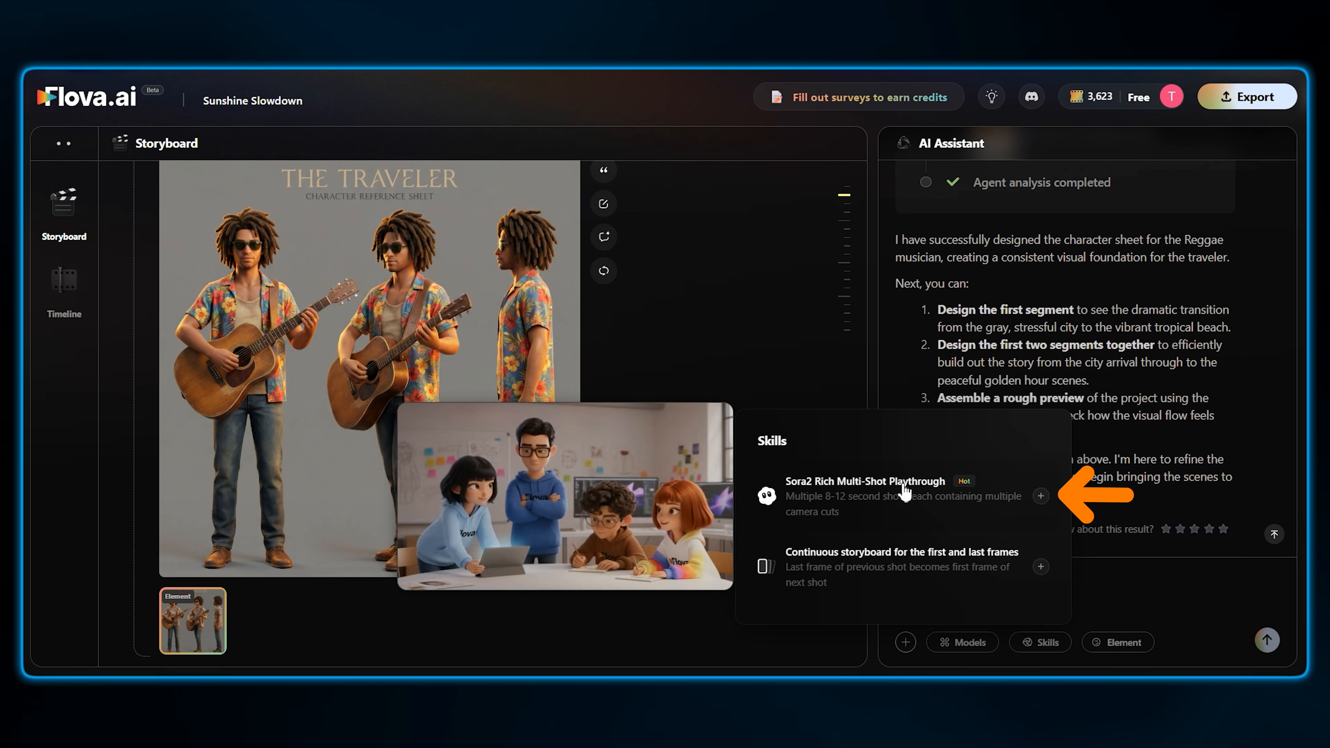
{"action": "left_click", "coordinate": [904, 489]}
Step: Request "Design the first two segments together" using the Nano Banana Pro(Gemini 3 Pro) image model
{"action": "left_click_drag", "start_coordinate": [1149, 269], "coordinate": [945, 269]}
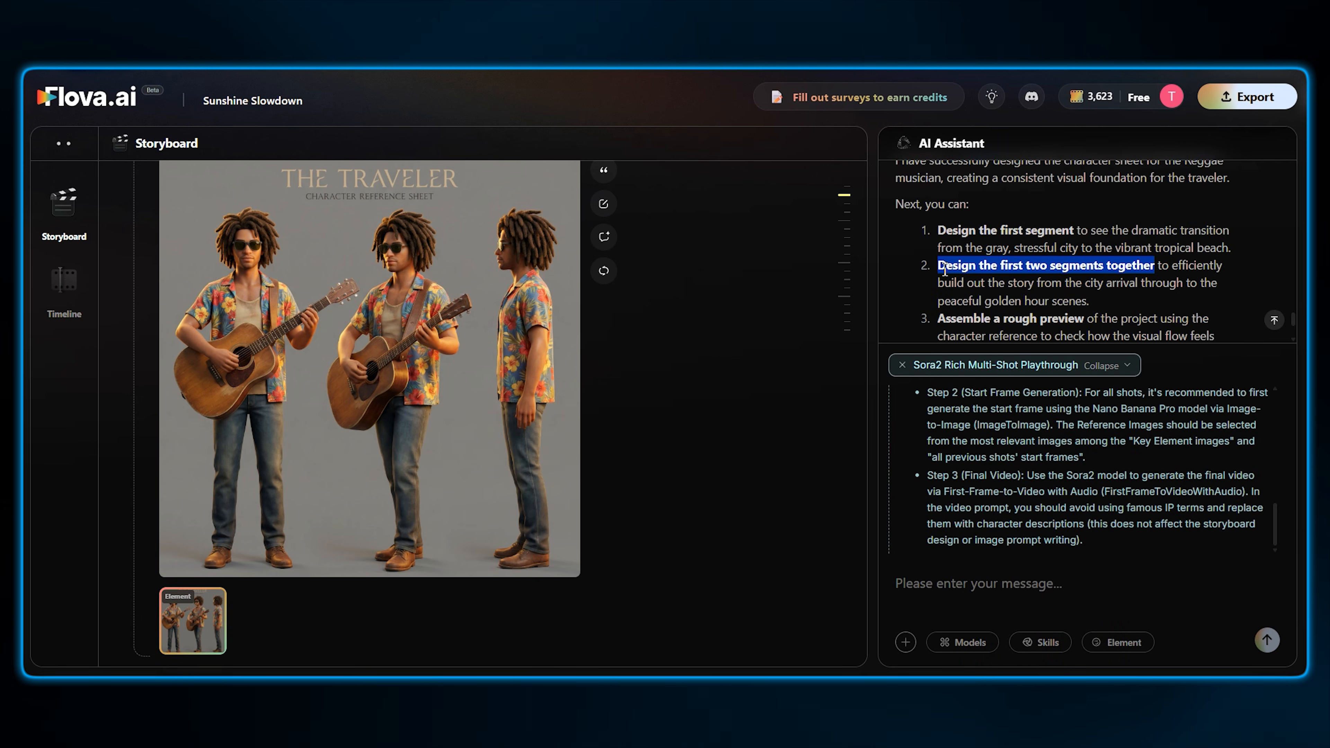
{"action": "left_click", "coordinate": [1035, 255]}
{"action": "left_click", "coordinate": [1013, 595]}
{"action": "key", "text": "ctrl+v"}
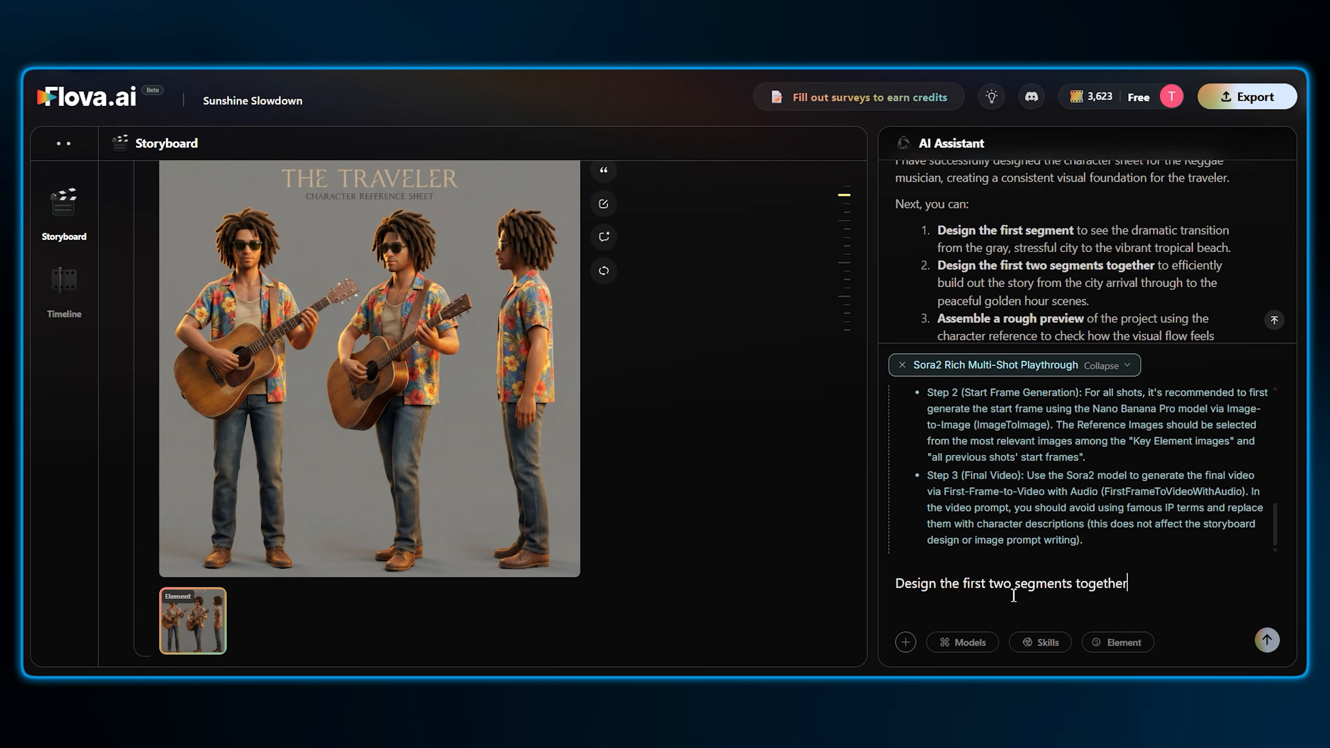
{"action": "left_click", "coordinate": [964, 642]}
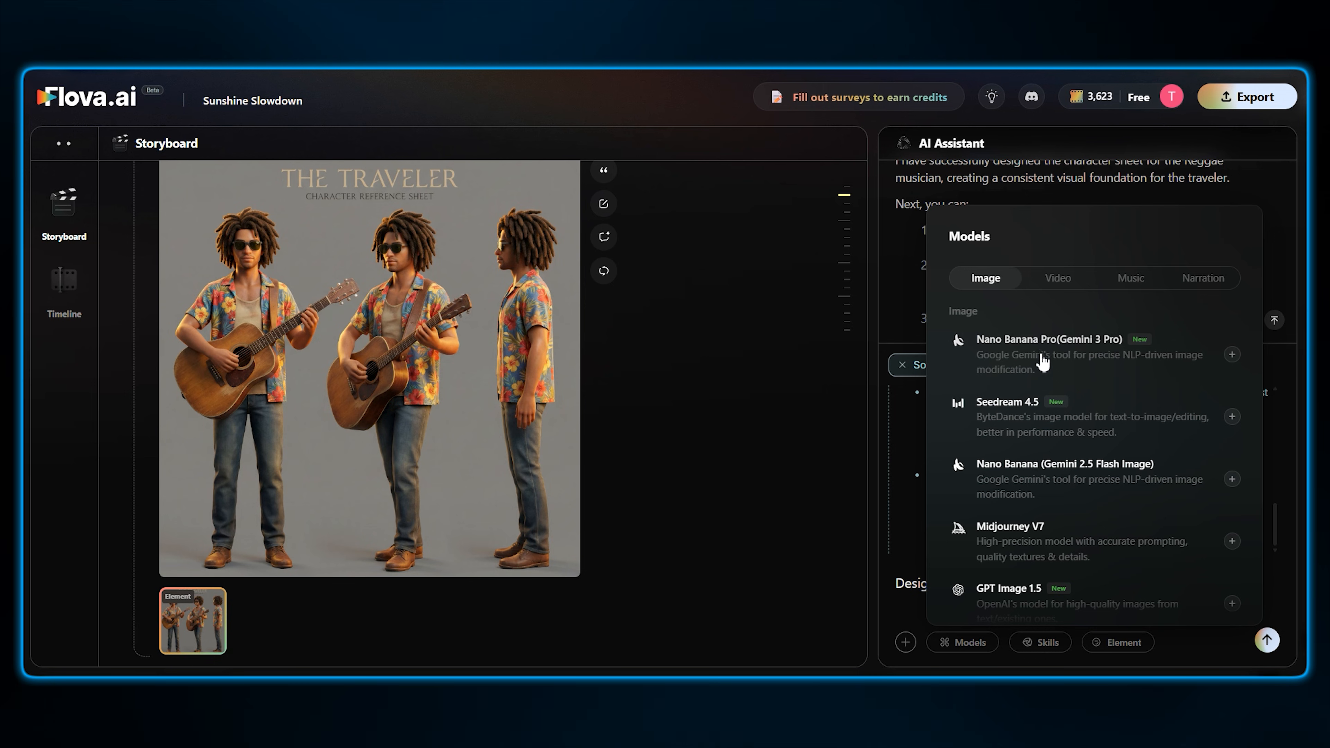
{"action": "left_click", "coordinate": [1065, 354]}
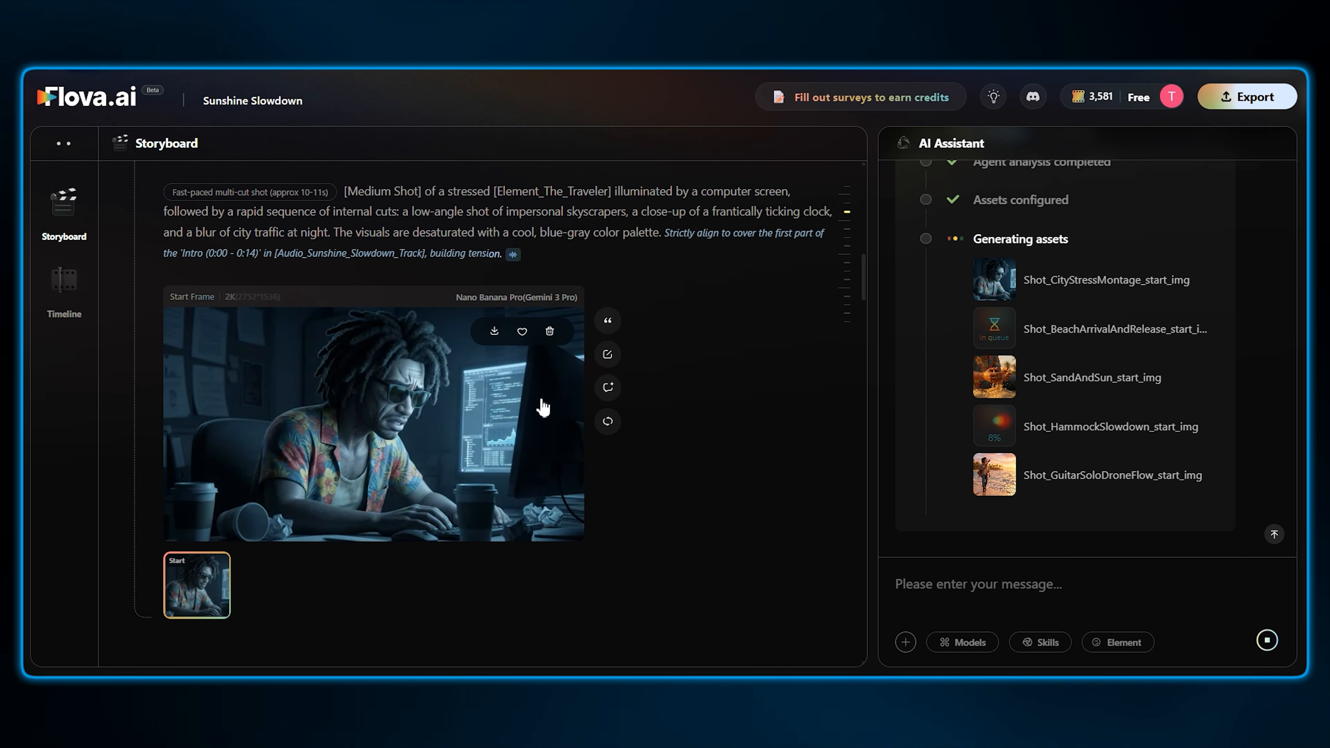
Step: Examine the generated start frames and video clips in the storyboard, plus the workflow instructions of the Sora2 skill
{"action": "scroll", "coordinate": [716, 369], "scroll_direction": "down", "scroll_amount": 10}
{"action": "scroll", "coordinate": [716, 369], "scroll_direction": "down", "scroll_amount": 6}
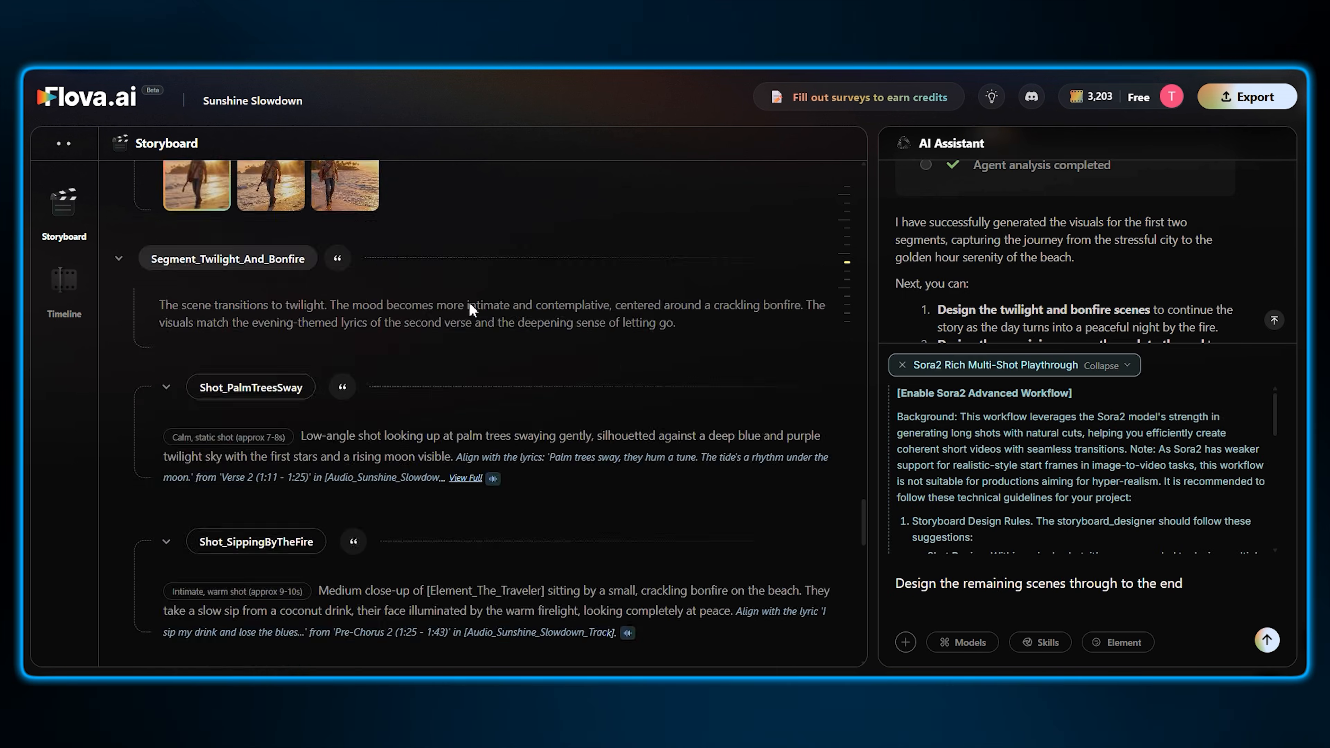
{"action": "scroll", "coordinate": [469, 301], "scroll_direction": "up", "scroll_amount": 5}
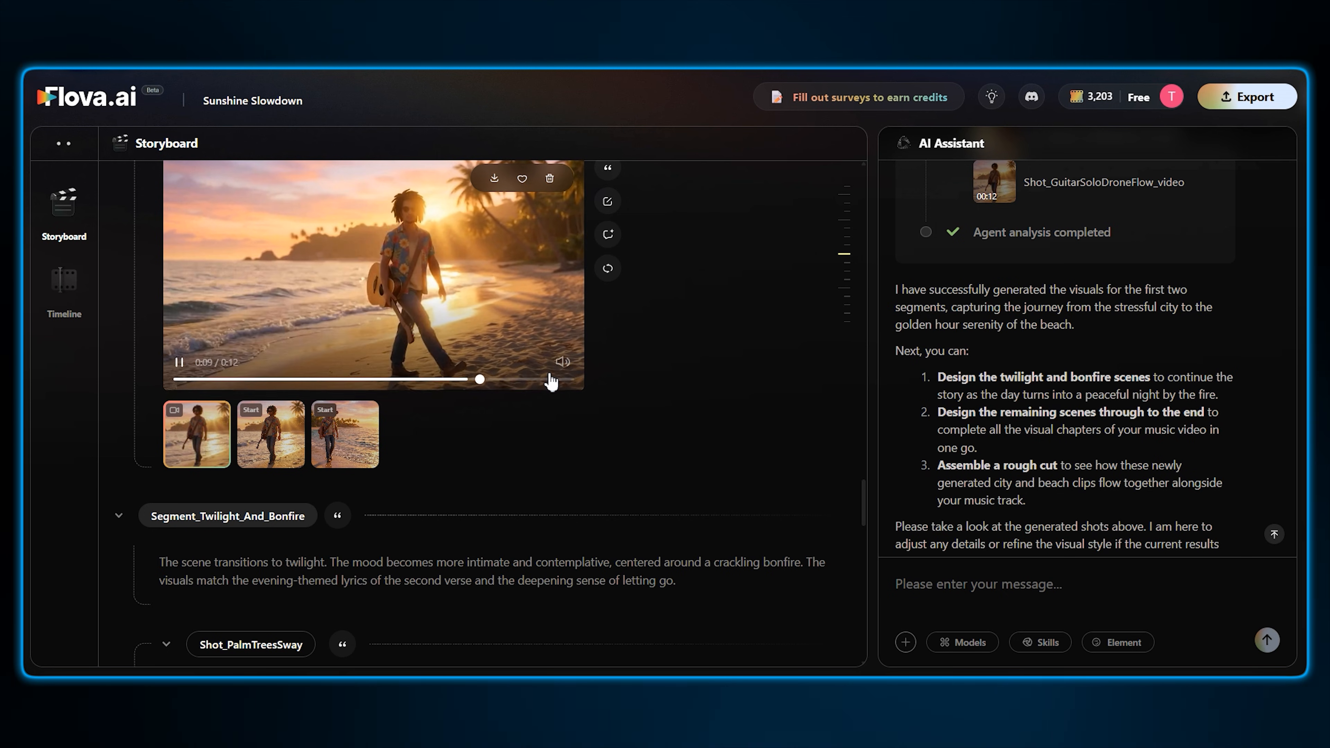
{"action": "scroll", "coordinate": [540, 398], "scroll_direction": "down", "scroll_amount": 10}
{"action": "scroll", "coordinate": [527, 421], "scroll_direction": "up", "scroll_amount": 3}
{"action": "scroll", "coordinate": [527, 420], "scroll_direction": "up", "scroll_amount": 10}
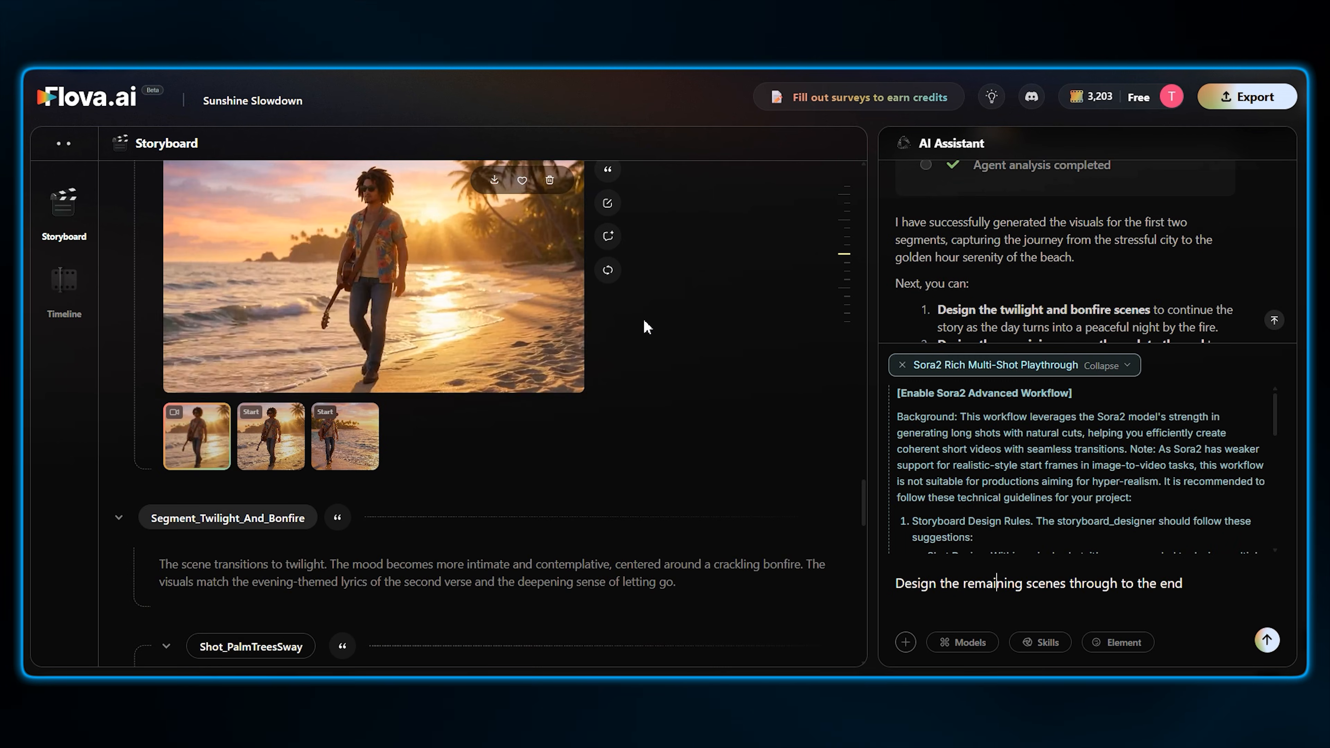
{"action": "scroll", "coordinate": [634, 320], "scroll_direction": "up", "scroll_amount": 2}
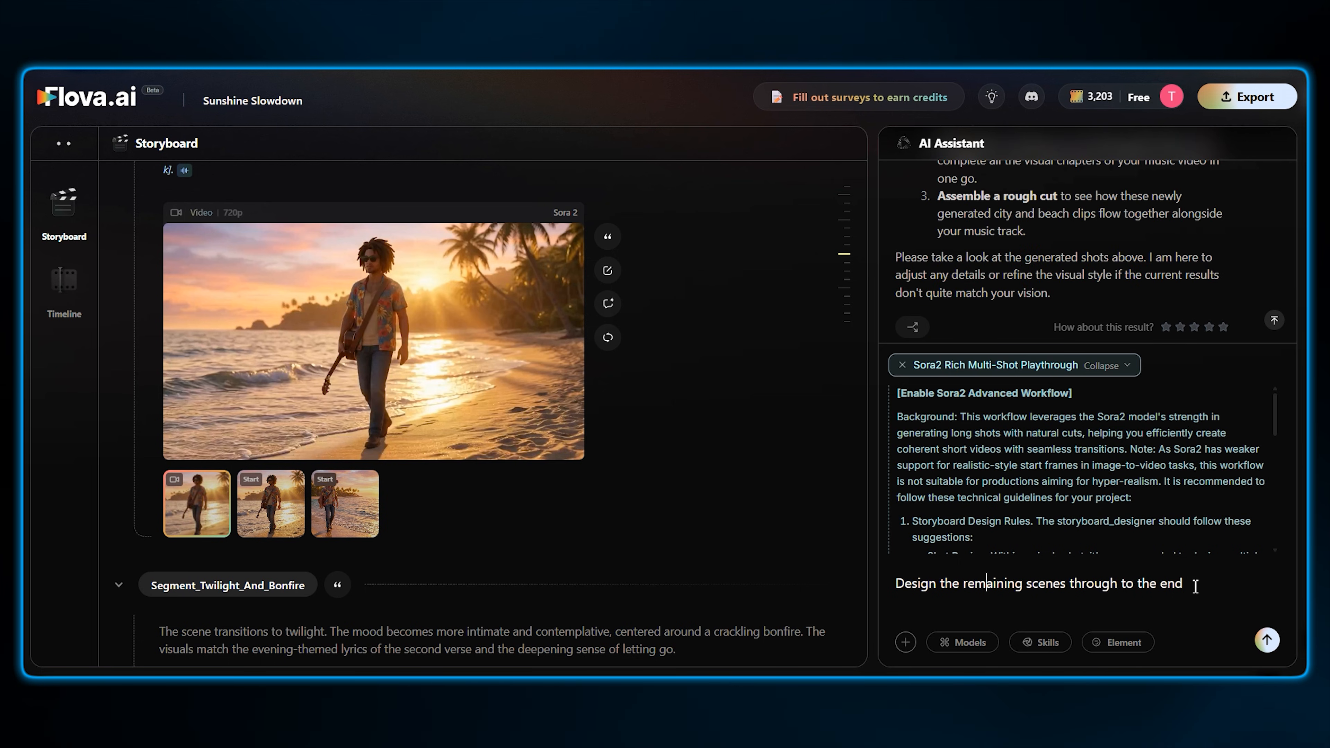
{"action": "scroll", "coordinate": [1039, 446], "scroll_direction": "down", "scroll_amount": 3}
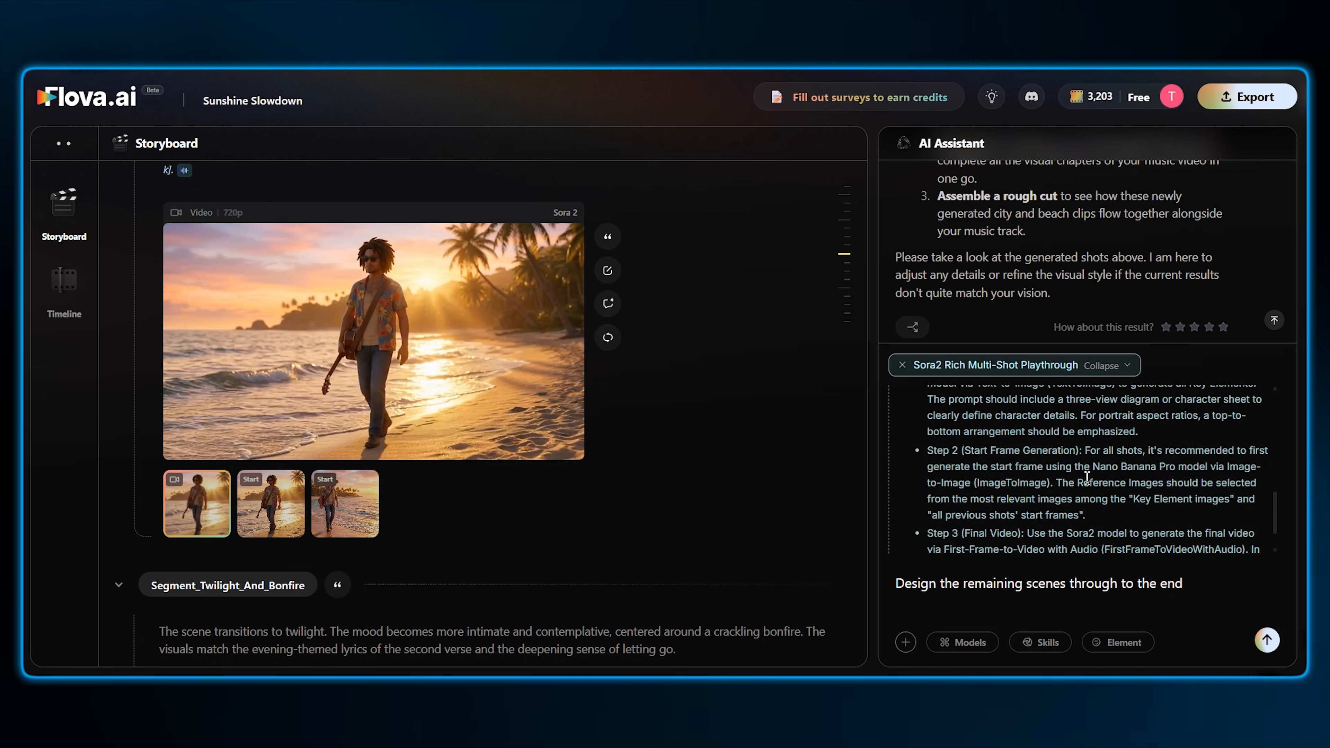
Step: Submit the request "Design the remaining scenes through to the end" with the Sora2 Rich Multi-Shot Playthrough skill and review the updated storyboard segments
{"action": "left_click", "coordinate": [1269, 645]}
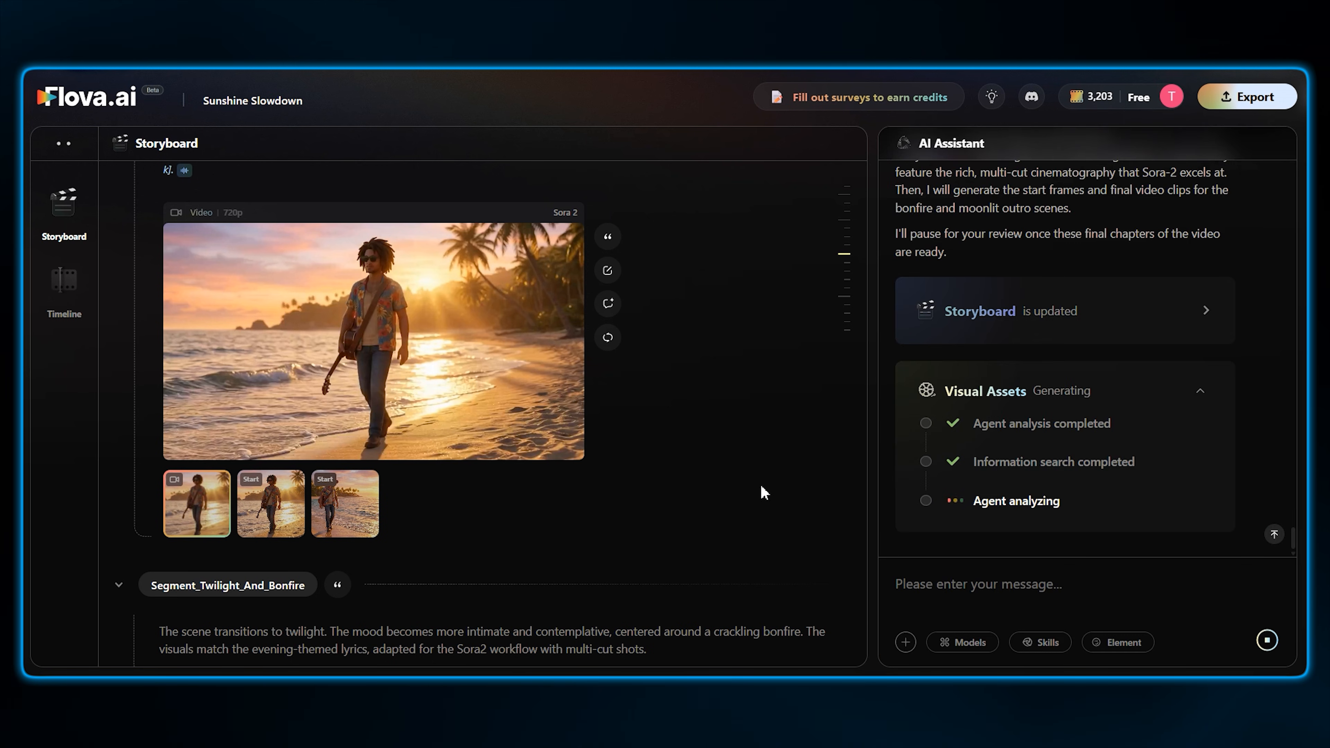
{"action": "scroll", "coordinate": [761, 484], "scroll_direction": "down", "scroll_amount": 10}
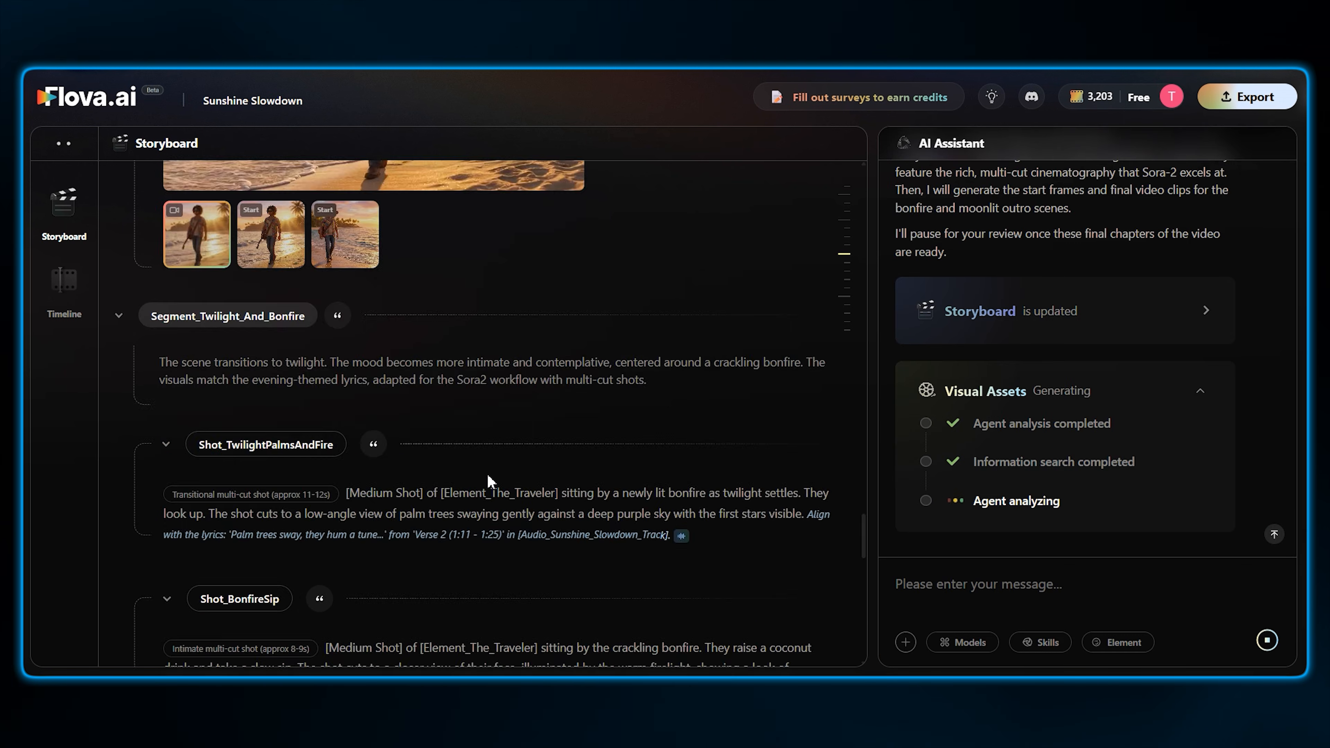
{"action": "scroll", "coordinate": [490, 481], "scroll_direction": "down", "scroll_amount": 8}
{"action": "scroll", "coordinate": [661, 466], "scroll_direction": "up", "scroll_amount": 3}
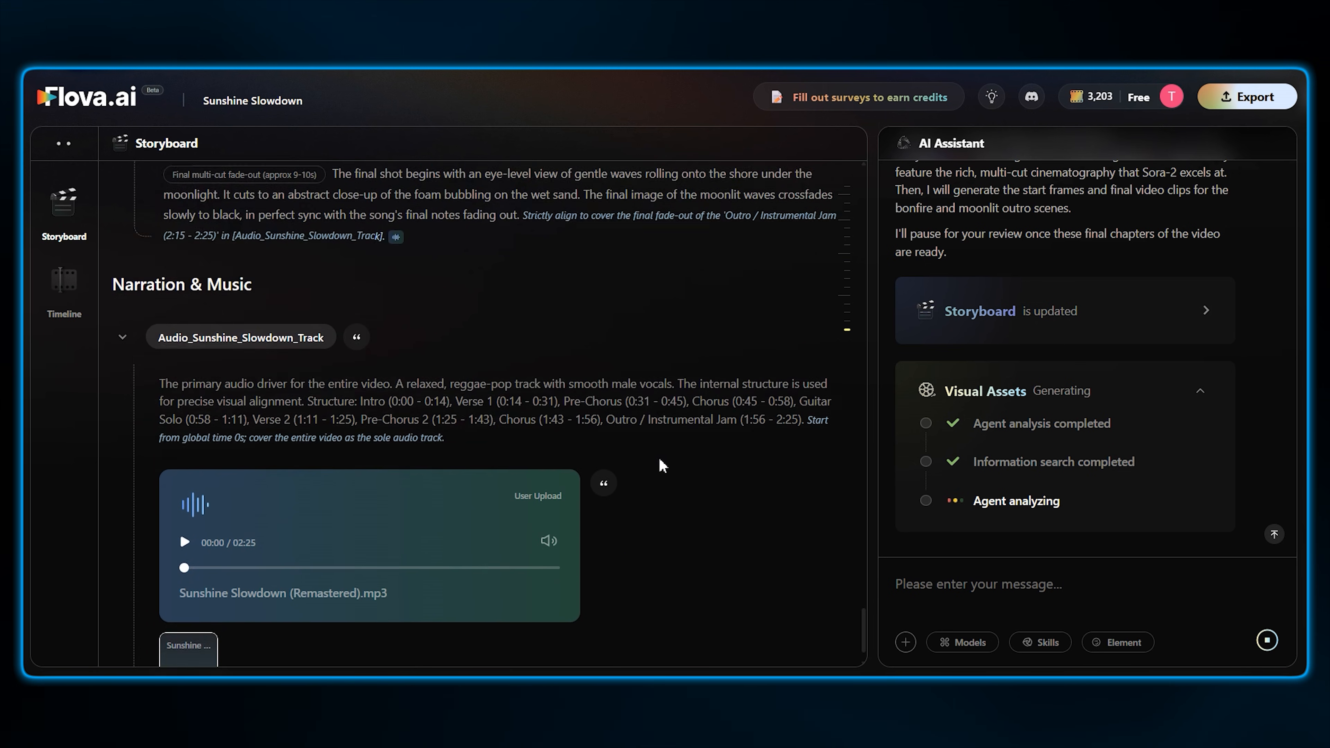
{"action": "scroll", "coordinate": [660, 464], "scroll_direction": "up", "scroll_amount": 5}
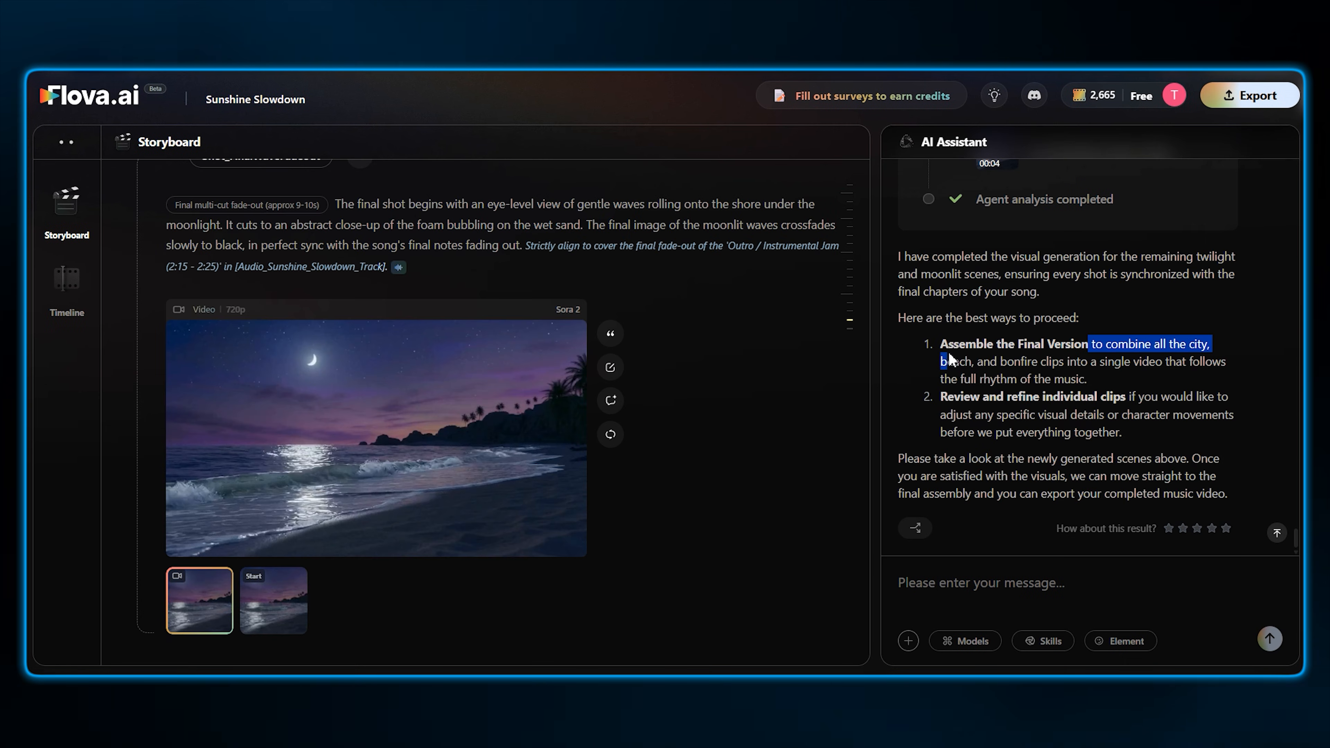
Step: Ask the AI Assistant to "Assemble the Final Version" from the generated city, beach and bonfire clips
{"action": "left_click_drag", "start_coordinate": [1088, 343], "coordinate": [949, 339]}
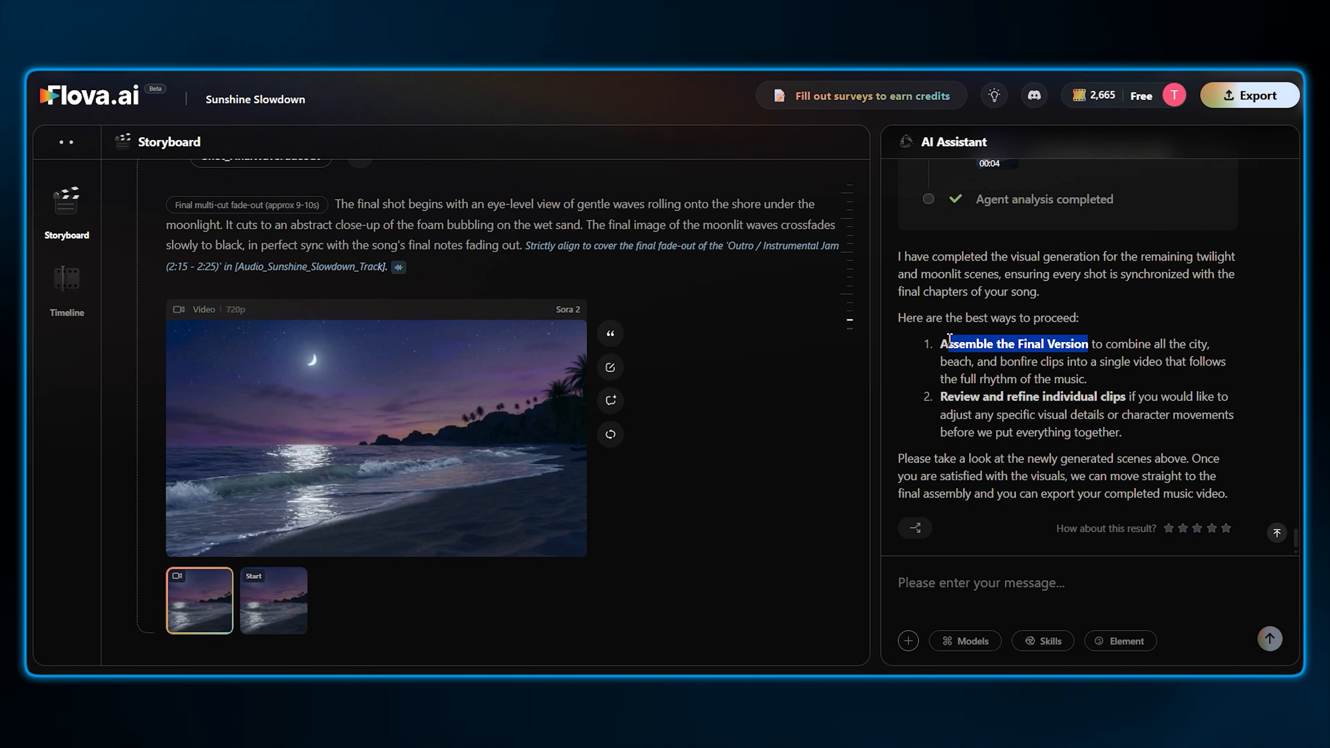
{"action": "left_click", "coordinate": [983, 302]}
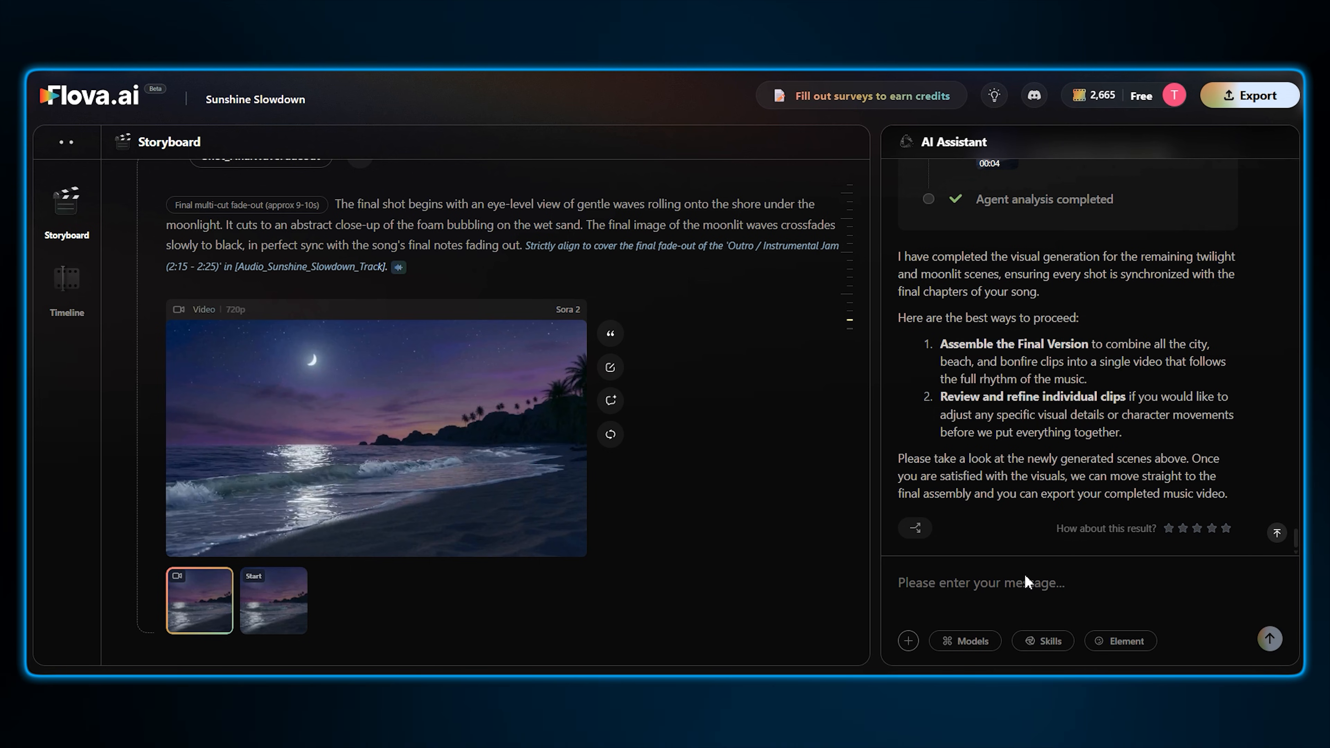
{"action": "left_click", "coordinate": [1009, 589]}
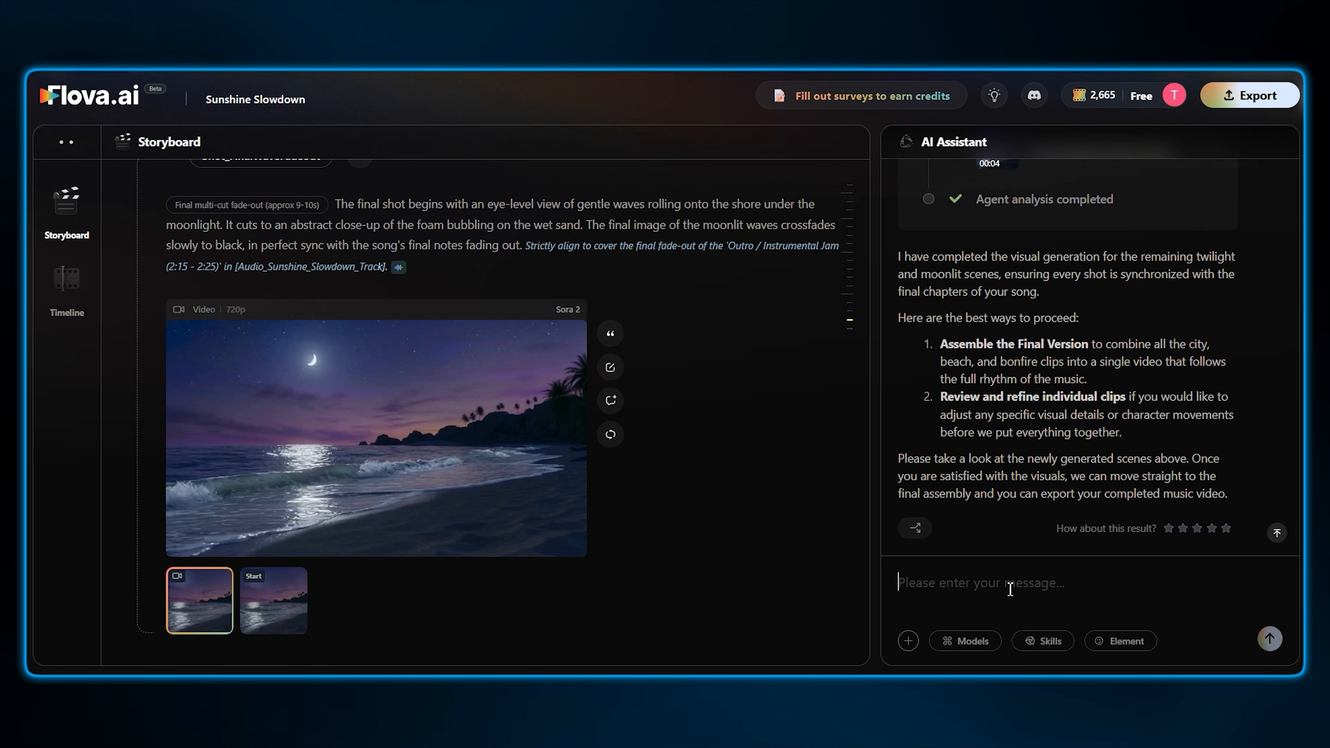
{"action": "type", "text": "Assemble the Final Version"}
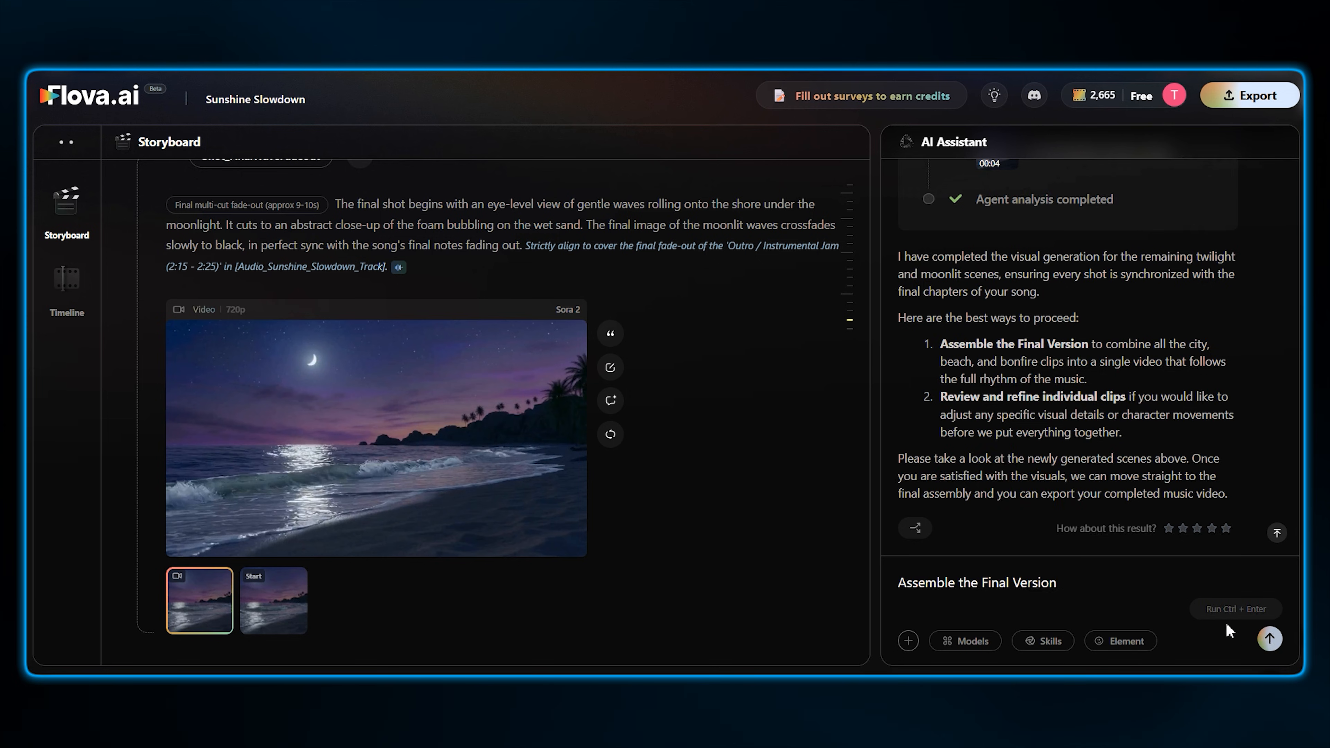
{"action": "left_click", "coordinate": [1252, 641]}
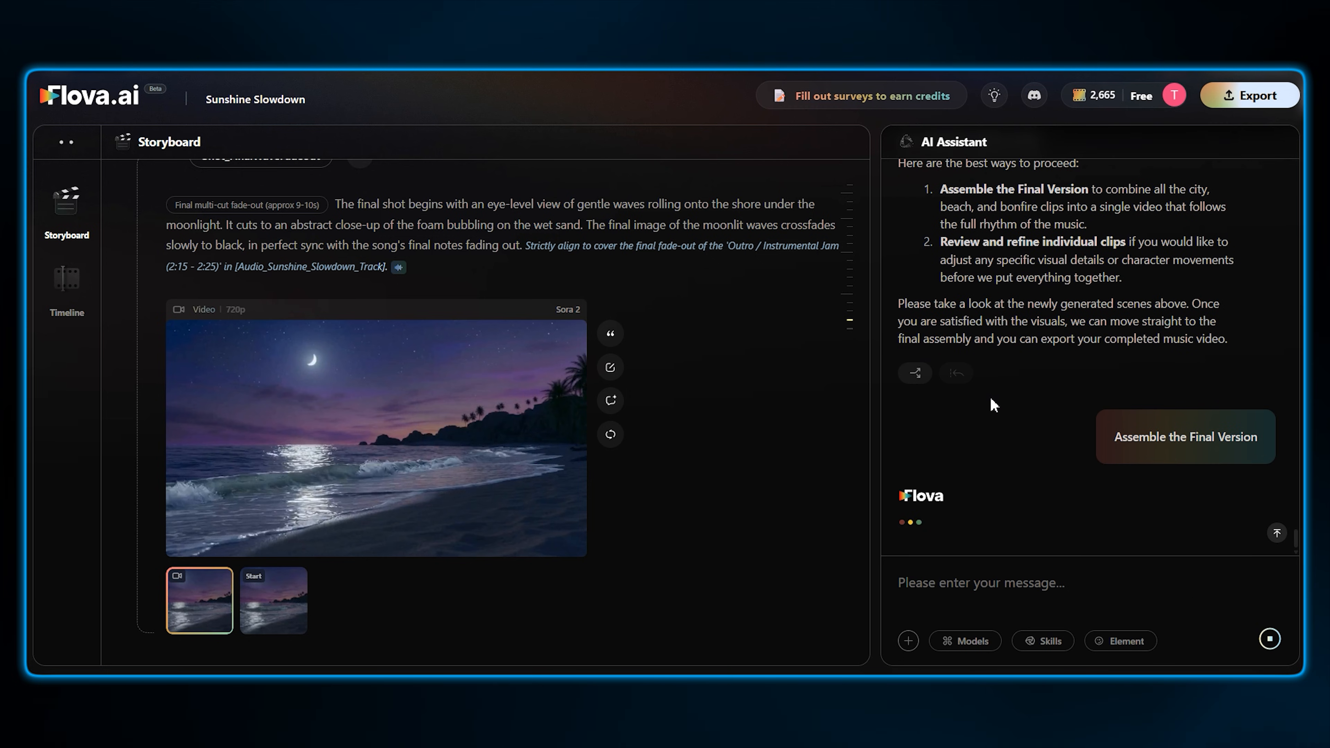